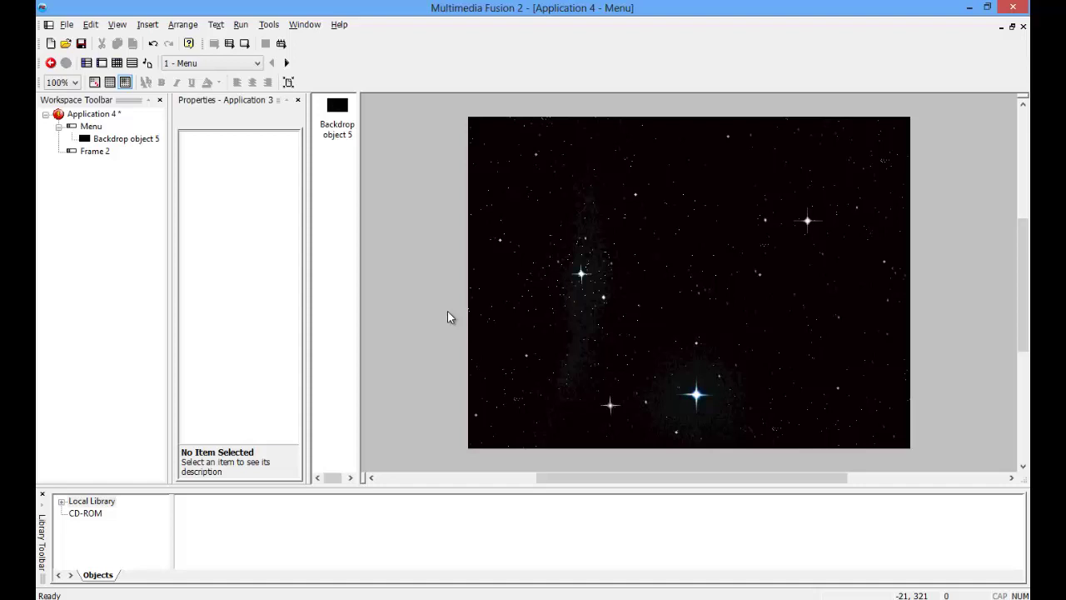
# Delete the Backdrop 5 starfield object from the Menu frame
pyautogui.click(596, 235)
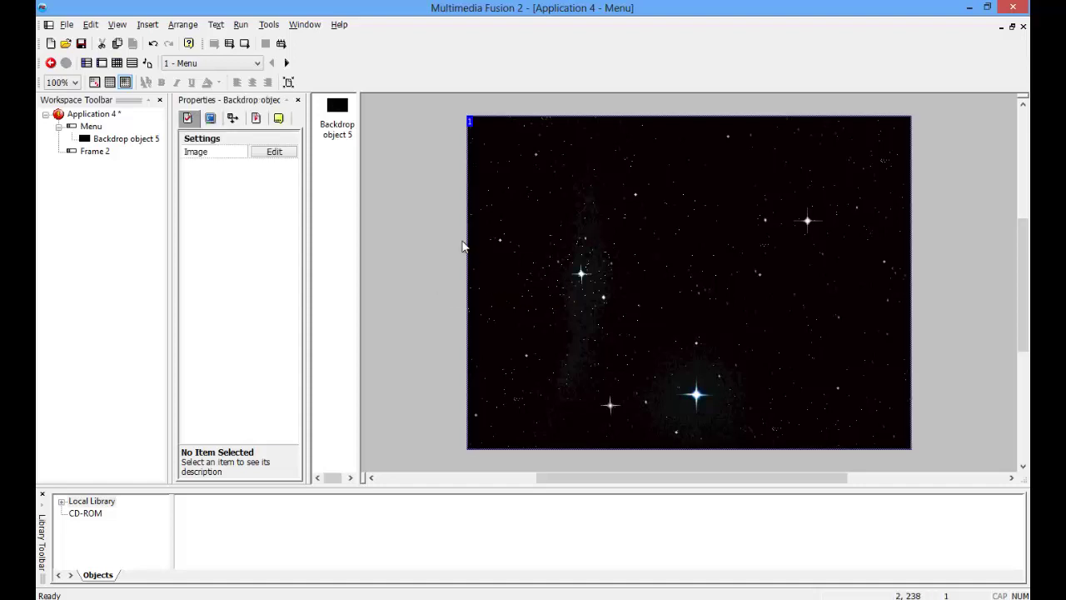
pyautogui.press('Delete')
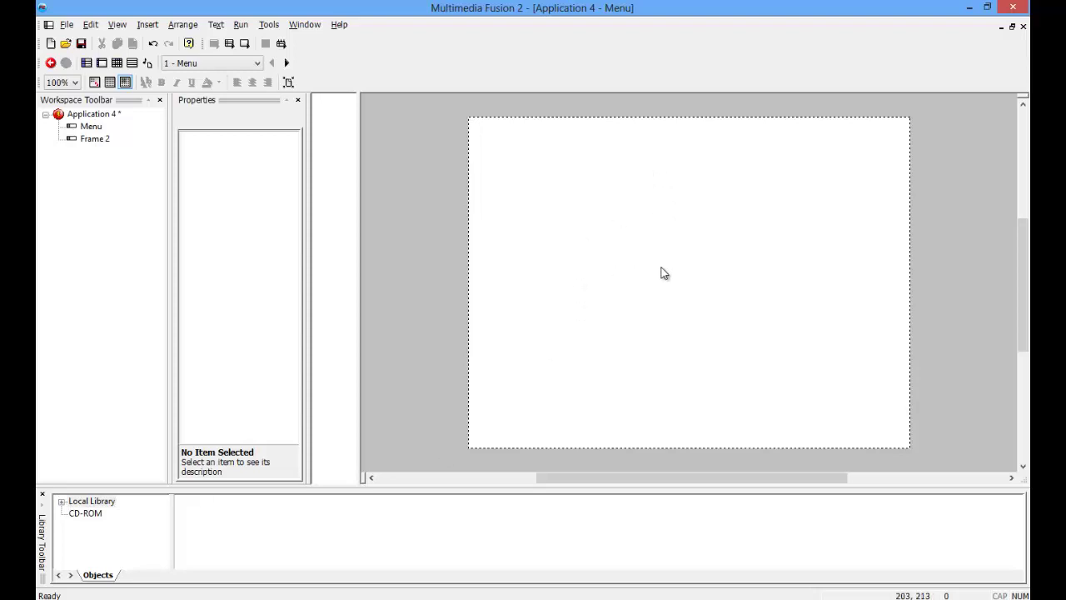
# Insert an object from the frame's context menu, then enlarge and recentre the Create new object dialog
pyautogui.rightClick(613, 213)
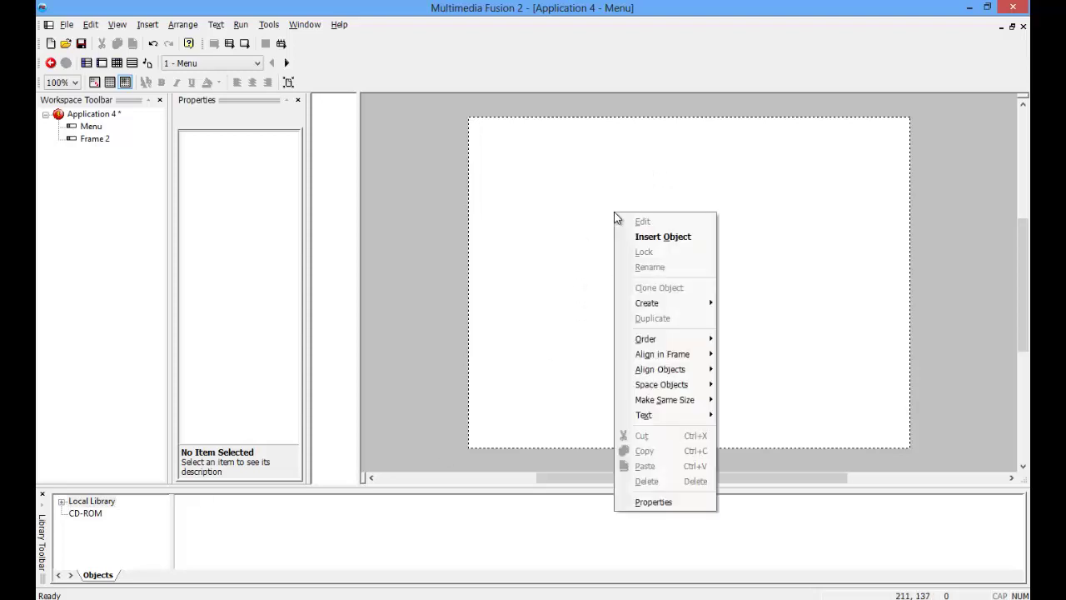
pyautogui.click(573, 235)
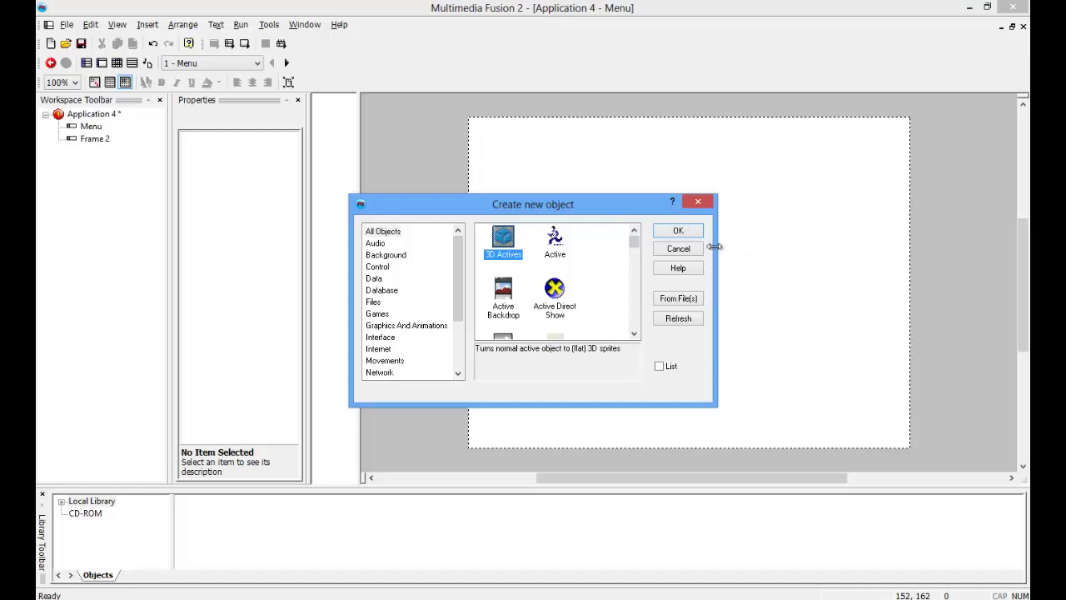
pyautogui.moveTo(715, 246); pyautogui.dragTo(1026, 255)
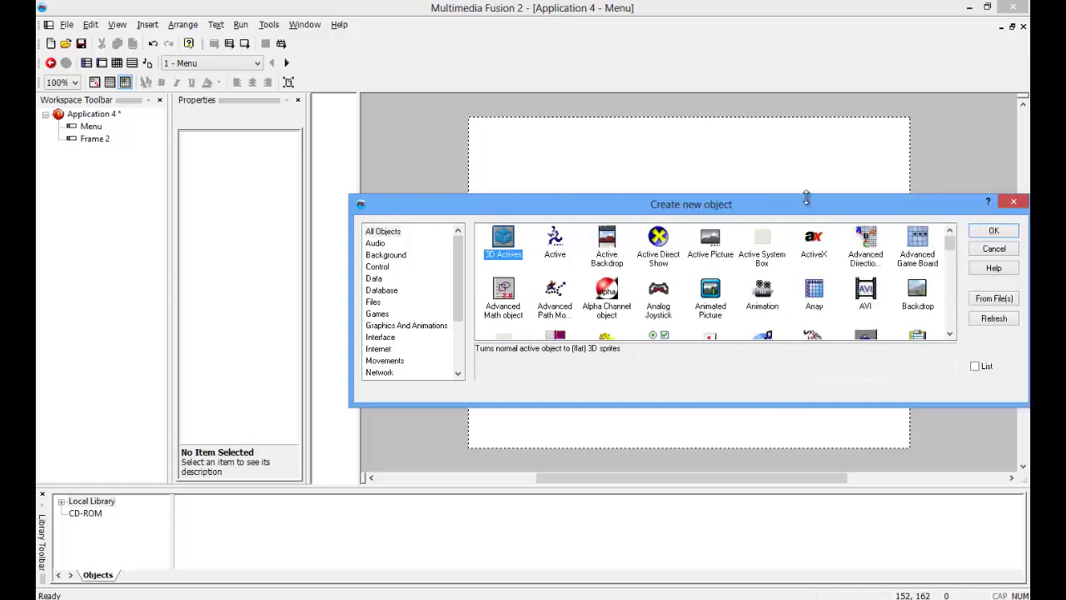
pyautogui.moveTo(806, 198); pyautogui.dragTo(812, 2)
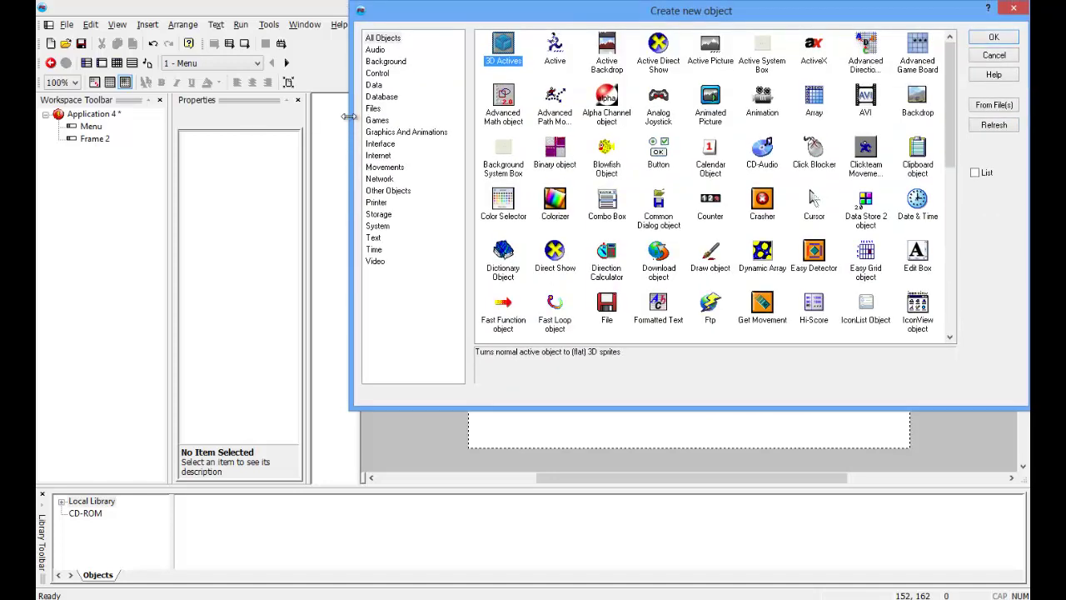
pyautogui.moveTo(349, 117); pyautogui.dragTo(372, 113)
pyautogui.moveTo(677, 14); pyautogui.dragTo(566, 96)
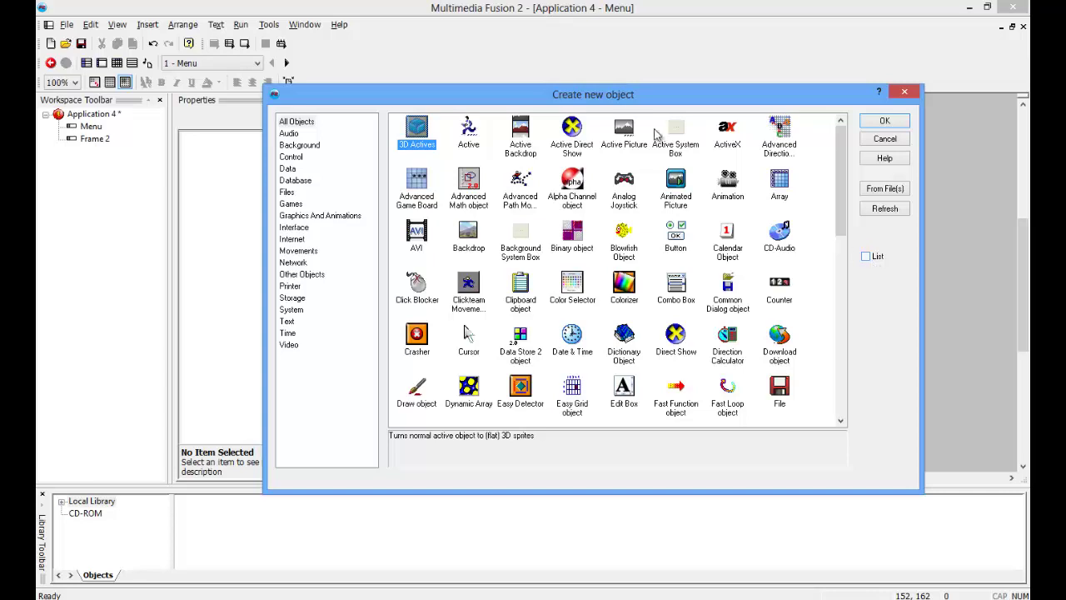
# Pick Formatted Text from the Text category and confirm it as the new object
pyautogui.click(865, 256)
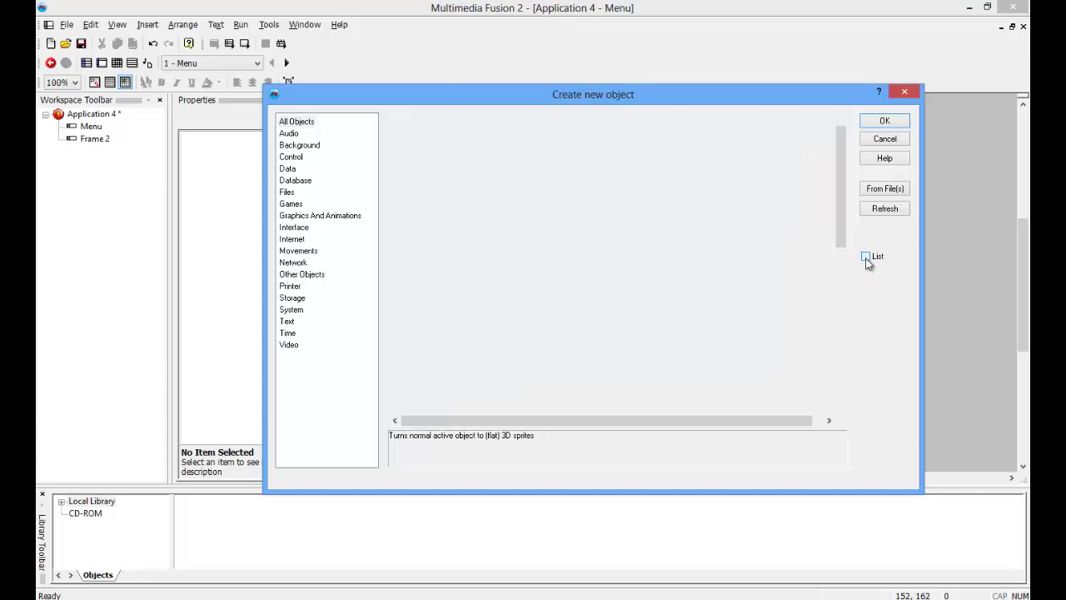
pyautogui.click(866, 257)
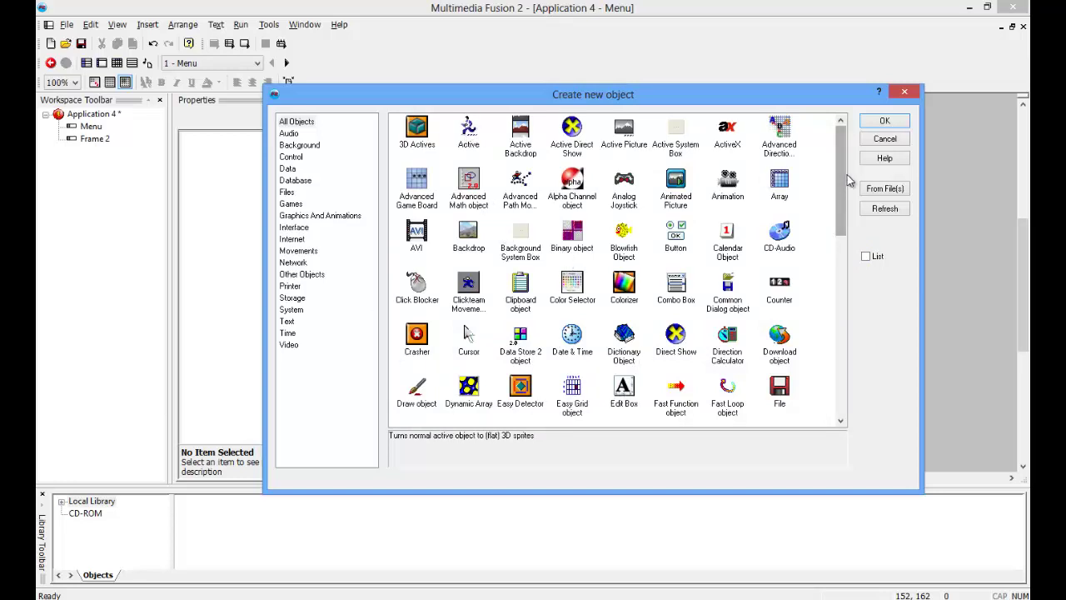
pyautogui.moveTo(841, 179); pyautogui.dragTo(840, 365)
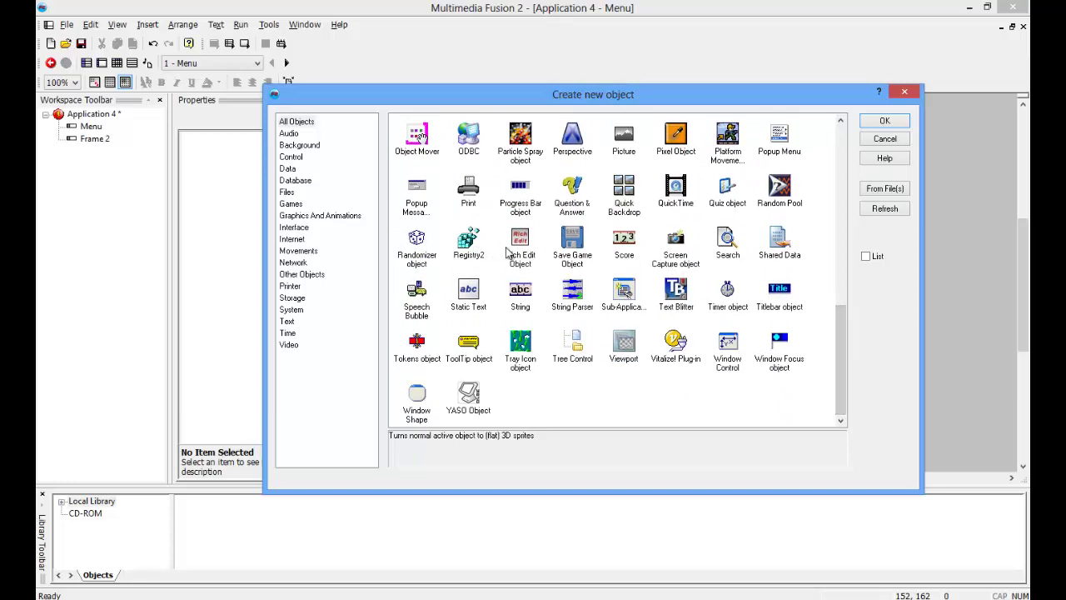
pyautogui.click(287, 321)
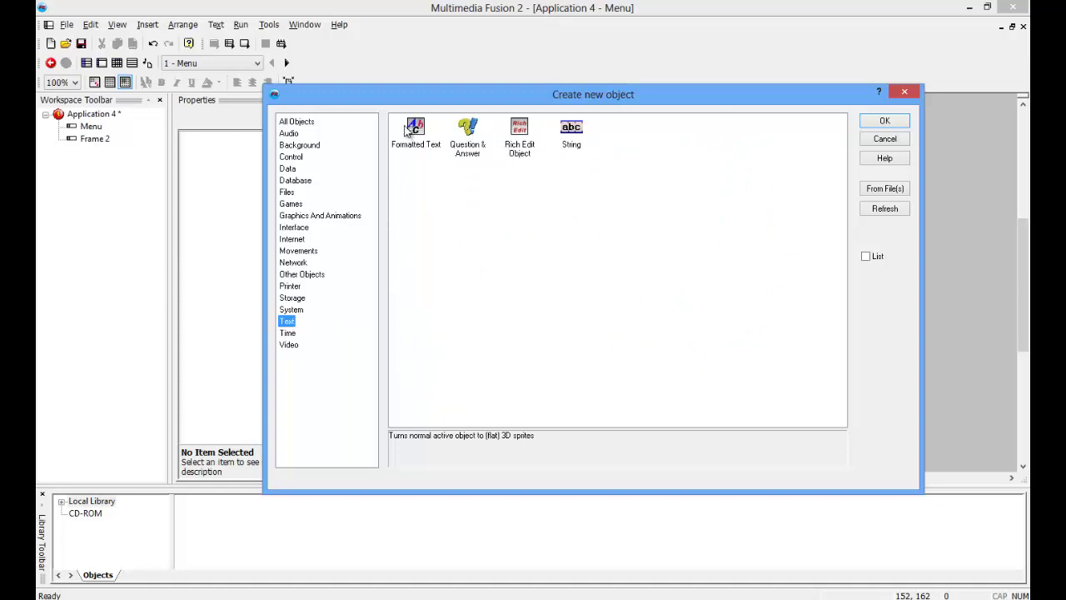
pyautogui.click(417, 129)
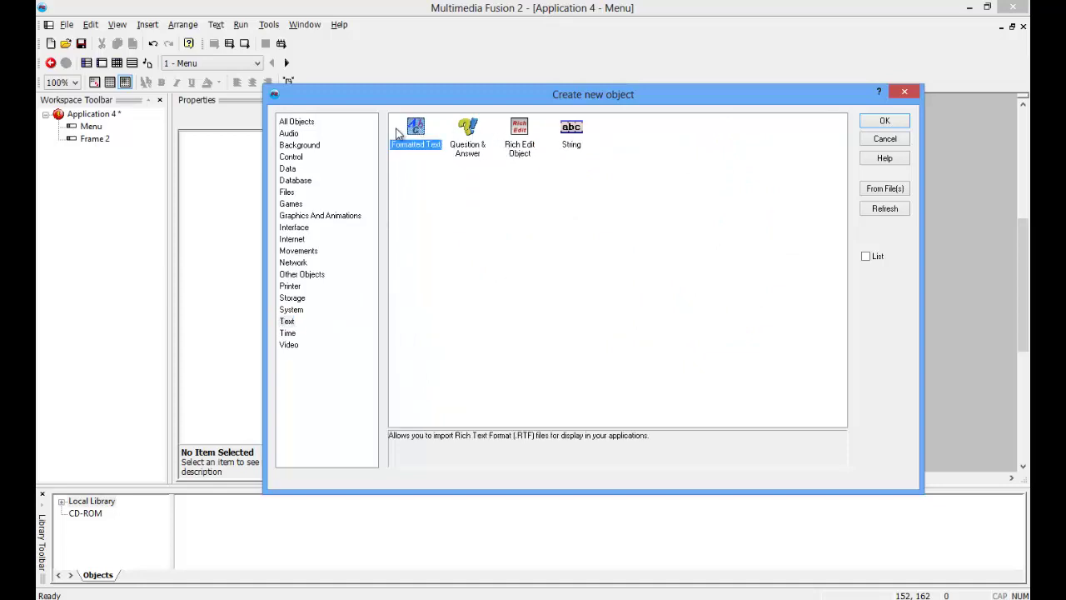
pyautogui.click(519, 134)
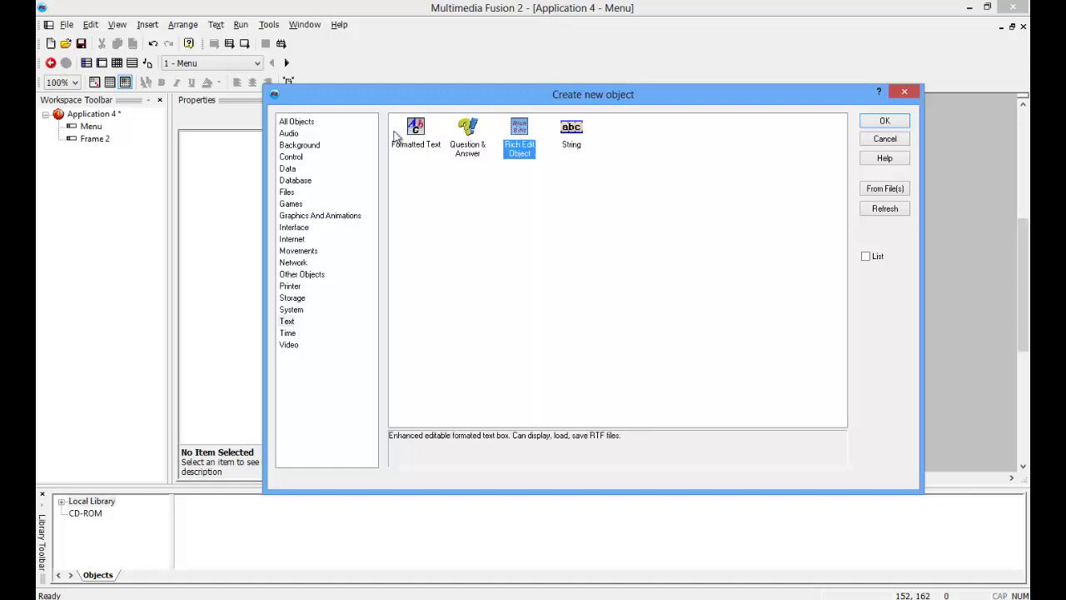
pyautogui.click(418, 130)
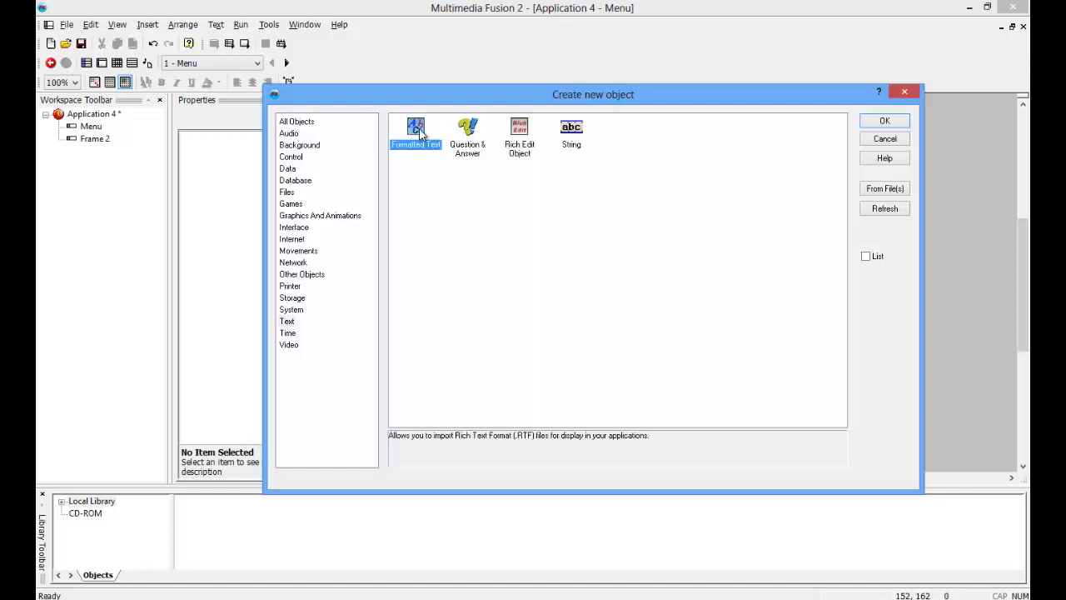
pyautogui.click(885, 122)
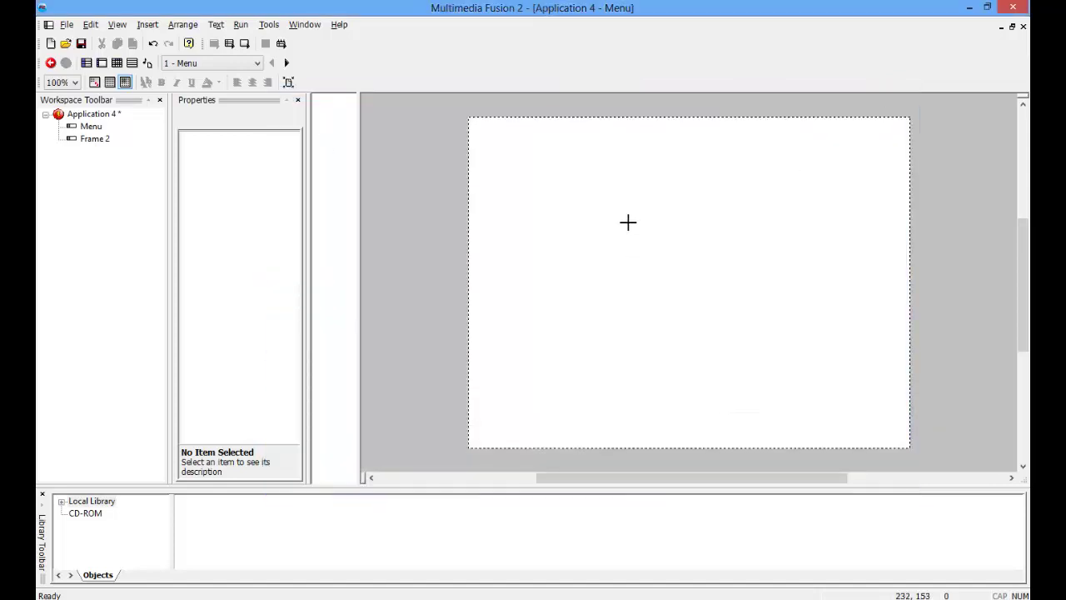
# Drop the Formatted Text object near the frame centre and browse its property tabs back to Settings
pyautogui.click(658, 263)
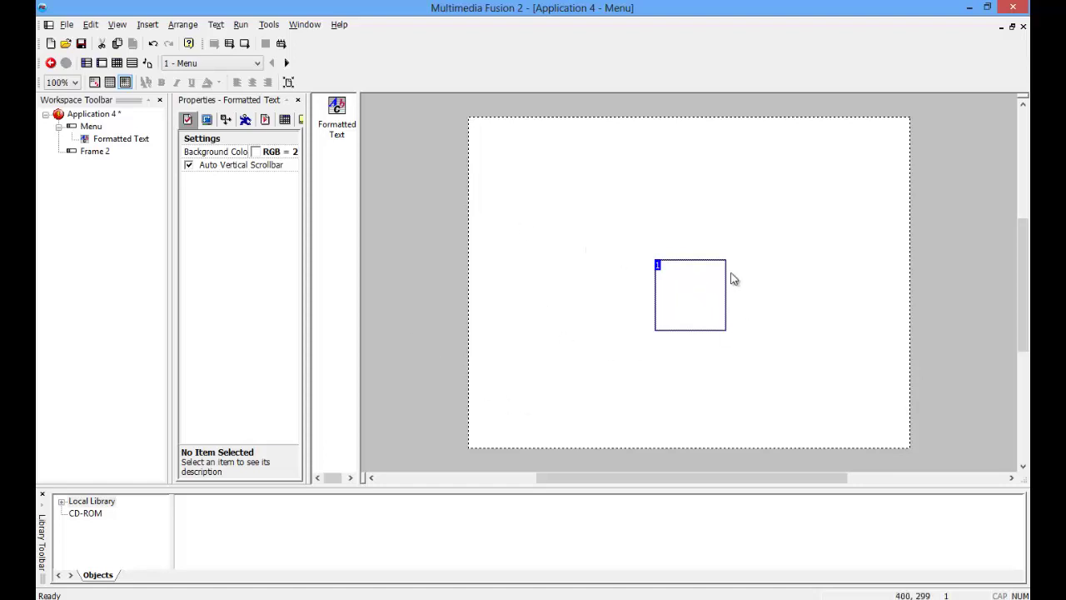
pyautogui.click(272, 121)
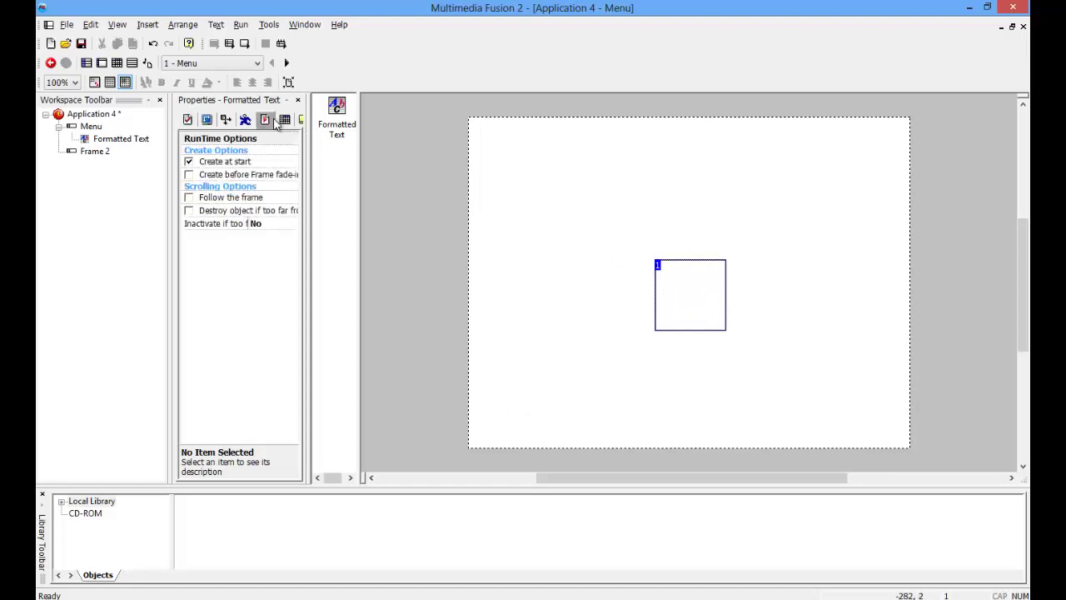
pyautogui.click(284, 120)
pyautogui.click(226, 121)
pyautogui.click(207, 121)
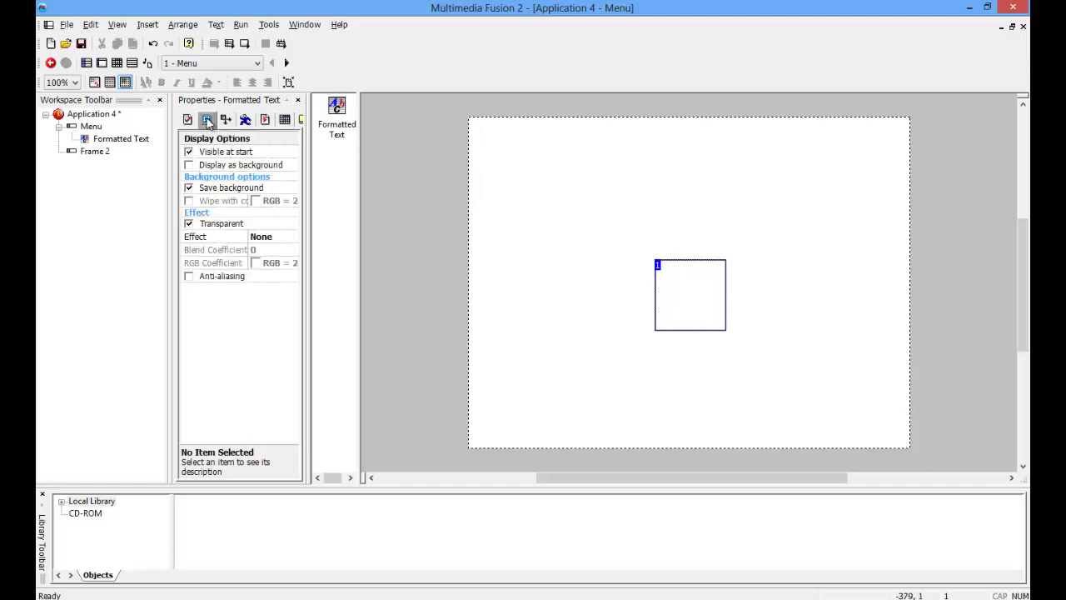
pyautogui.click(244, 121)
pyautogui.click(264, 120)
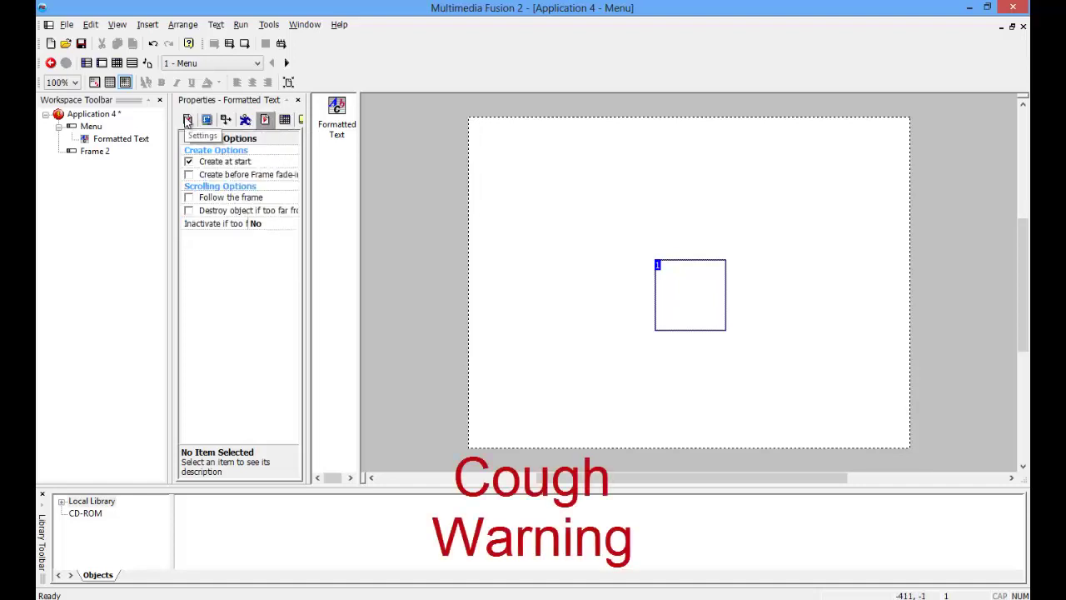
pyautogui.click(187, 121)
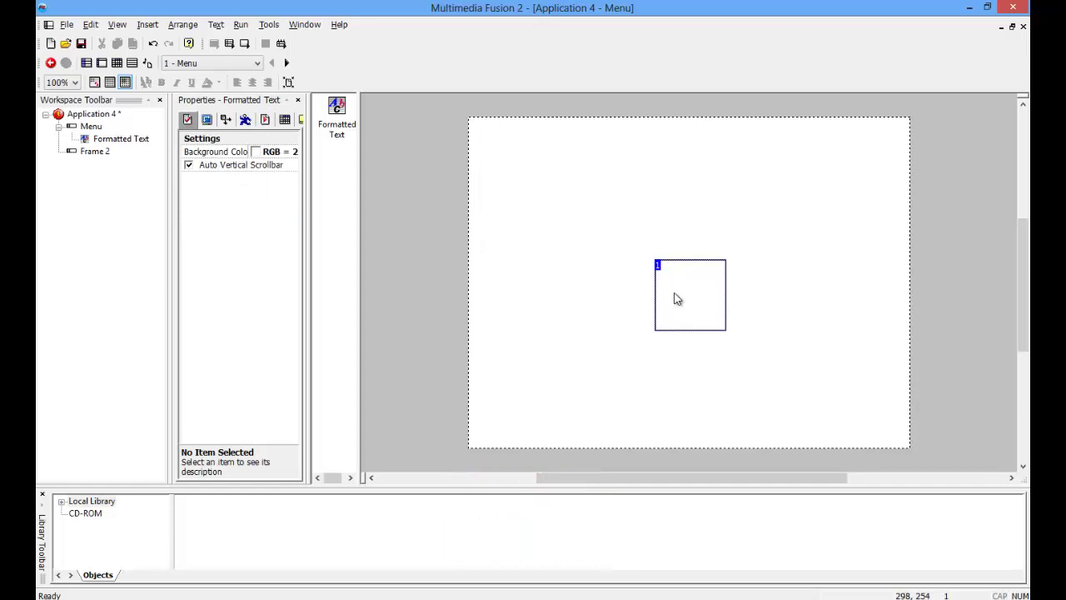
# Edit the text object's content so it reads 'Hello.'
pyautogui.doubleClick(674, 292)
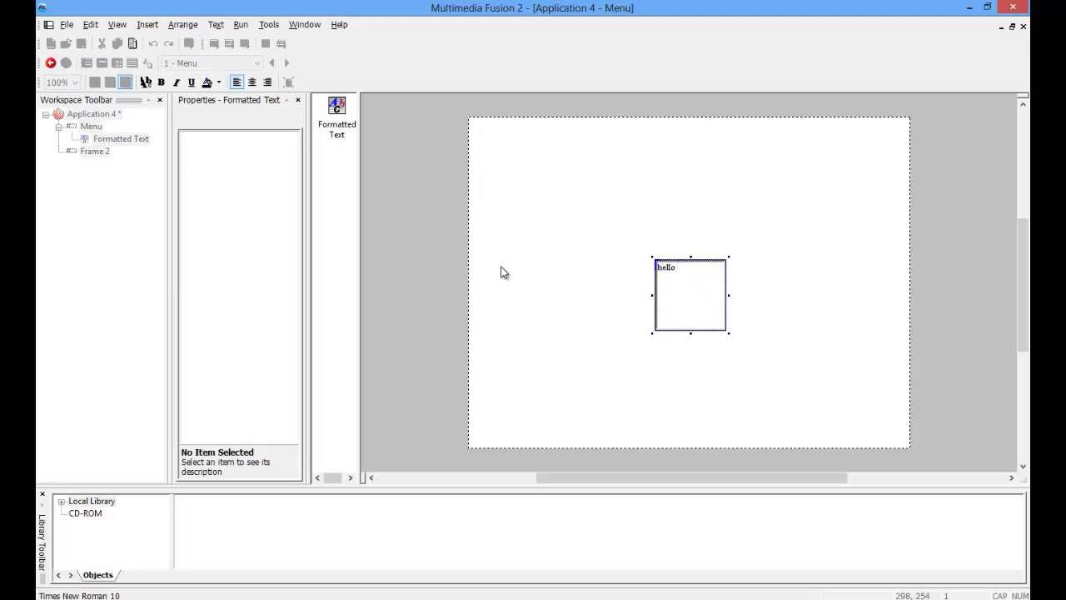
pyautogui.write('hello this si a te')
pyautogui.press('BackSpace')
pyautogui.press('BackSpace')
pyautogui.press('BackSpace')
pyautogui.press('BackSpace')
pyautogui.press('BackSpace')
pyautogui.press('BackSpace')
pyautogui.press('BackSpace')
pyautogui.press('BackSpace')
pyautogui.press('BackSpace')
pyautogui.press('BackSpace')
pyautogui.press('BackSpace')
pyautogui.press('BackSpace')
pyautogui.press('BackSpace')
pyautogui.press('BackSpace')
pyautogui.press('BackSpace')
pyautogui.press('BackSpace')
pyautogui.press('BackSpace')
pyautogui.click(502, 273)
# Resize the text object's box so it fits Hello
pyautogui.doubleClick(678, 292)
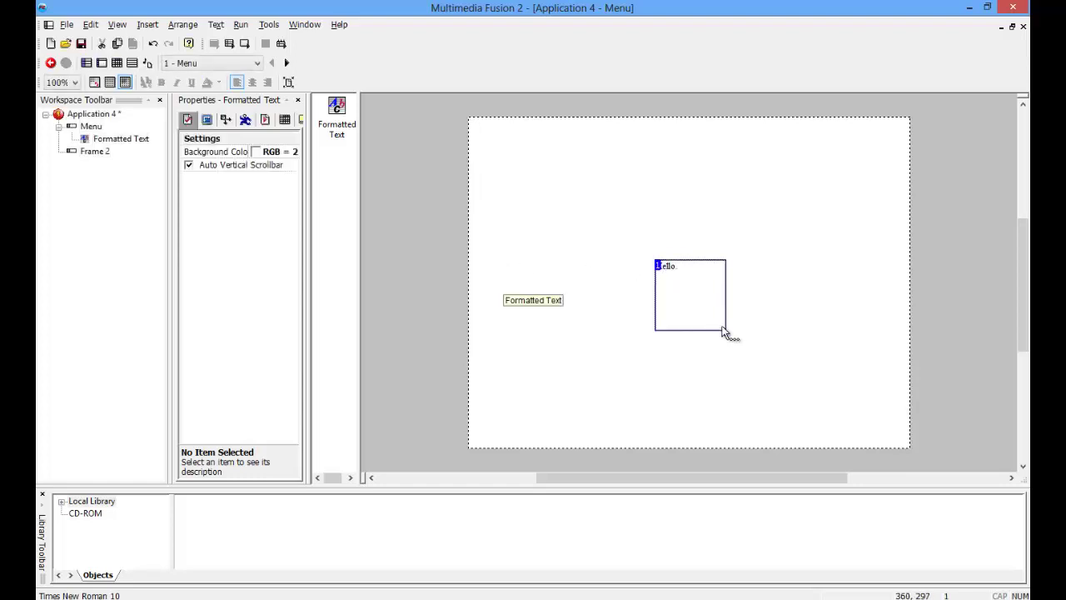
pyautogui.moveTo(723, 330); pyautogui.dragTo(667, 275)
pyautogui.click(697, 291)
pyautogui.doubleClick(658, 266)
pyautogui.moveTo(671, 274); pyautogui.dragTo(760, 282)
pyautogui.click(672, 309)
# Move the Hello. text up and to the left on the frame
pyautogui.click(667, 268)
pyautogui.moveTo(676, 276); pyautogui.dragTo(618, 254)
pyautogui.click(620, 336)
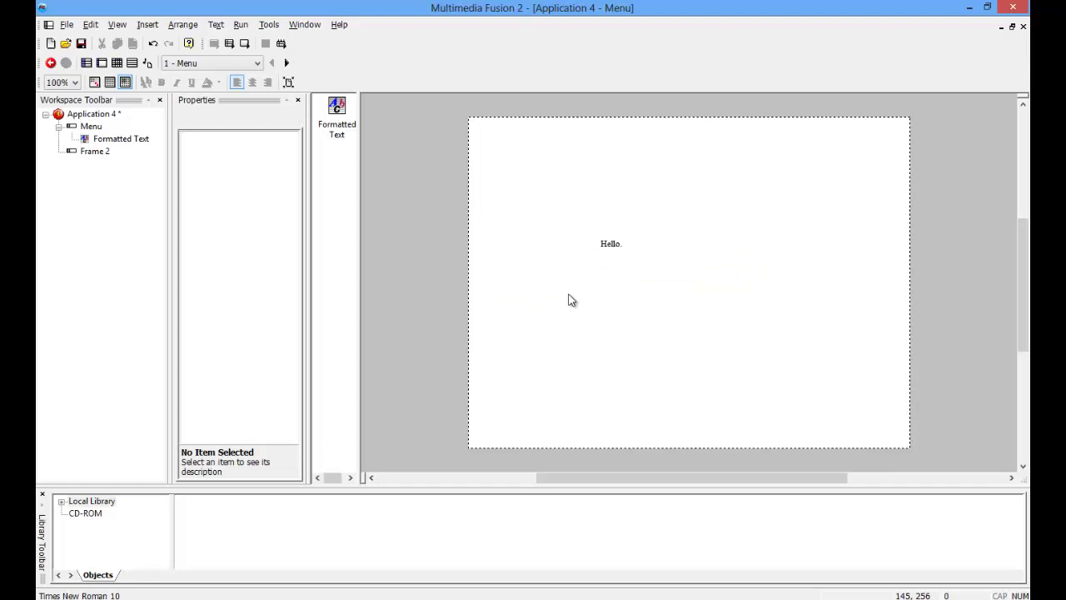
# Insert another object, browsing the categories to Interface and confirming the Button type
pyautogui.doubleClick(638, 296)
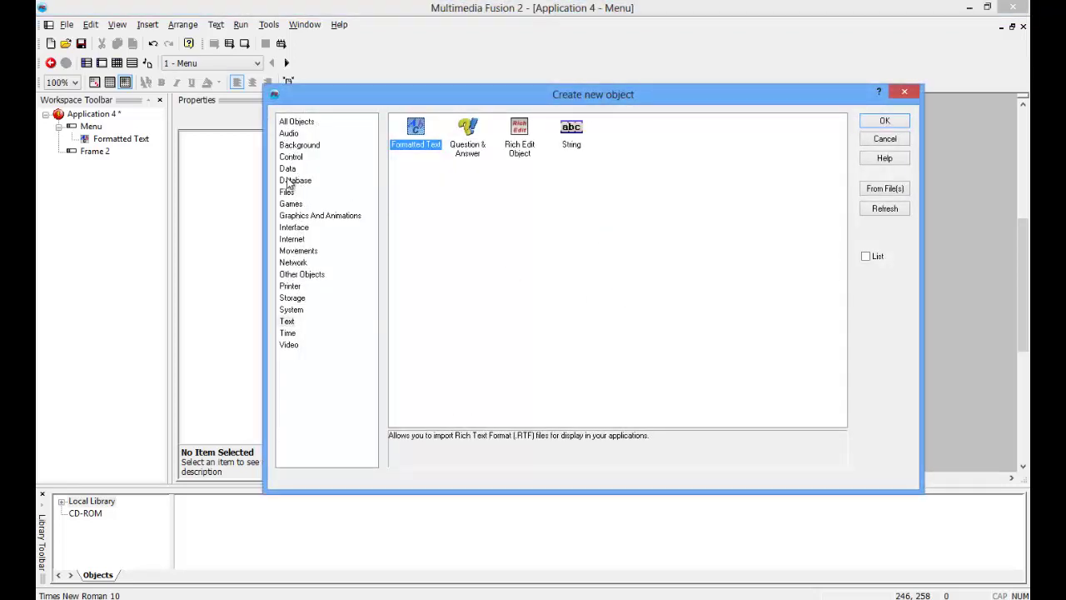
pyautogui.click(291, 123)
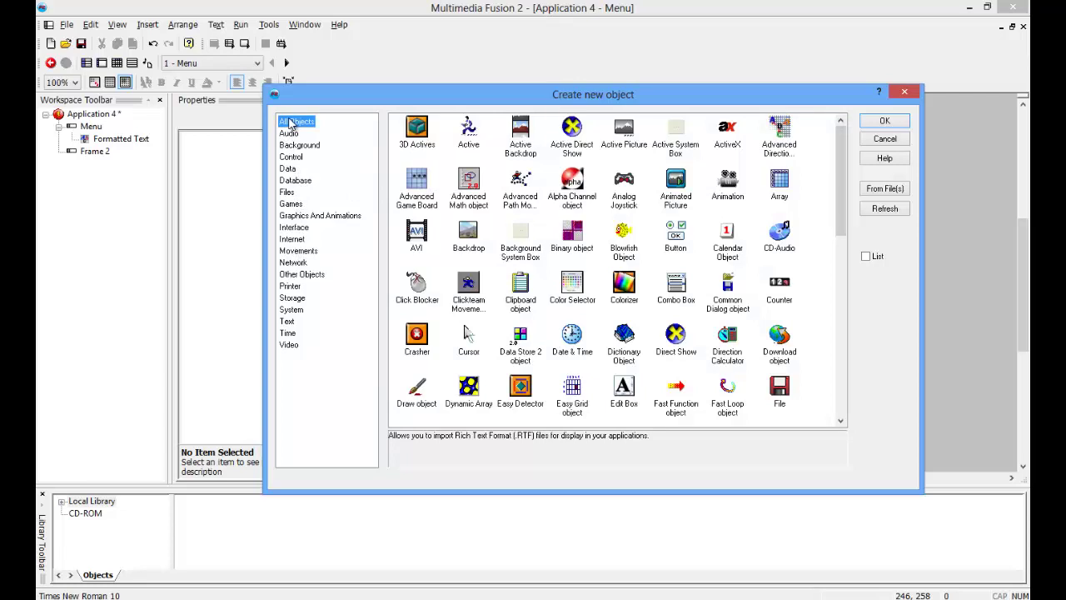
pyautogui.click(290, 310)
pyautogui.click(291, 298)
pyautogui.click(290, 286)
pyautogui.click(292, 274)
pyautogui.click(287, 261)
pyautogui.click(288, 251)
pyautogui.click(289, 239)
pyautogui.click(289, 227)
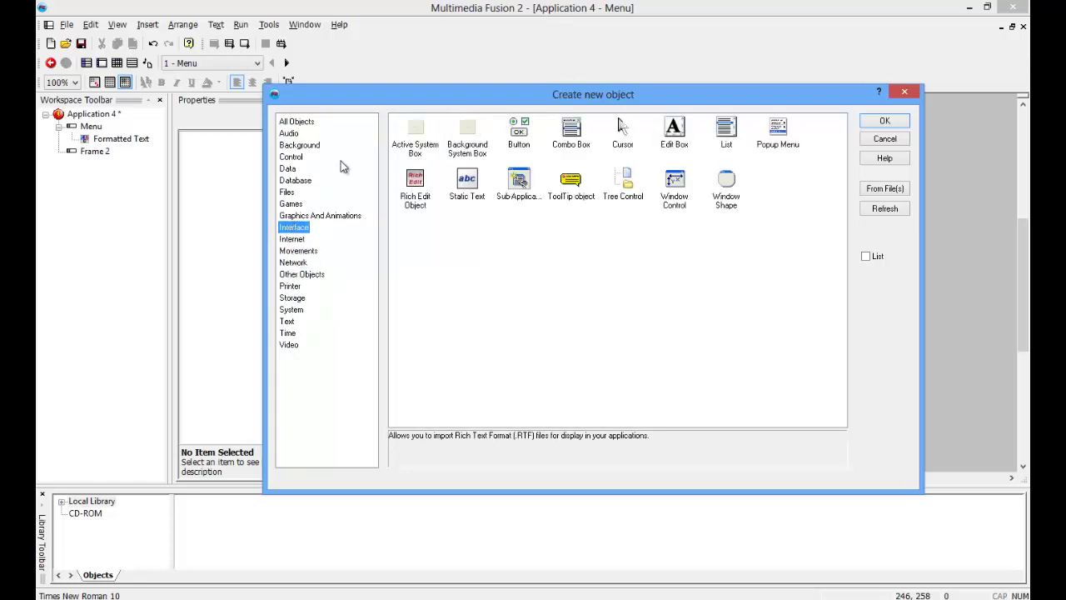
pyautogui.click(517, 132)
pyautogui.click(870, 125)
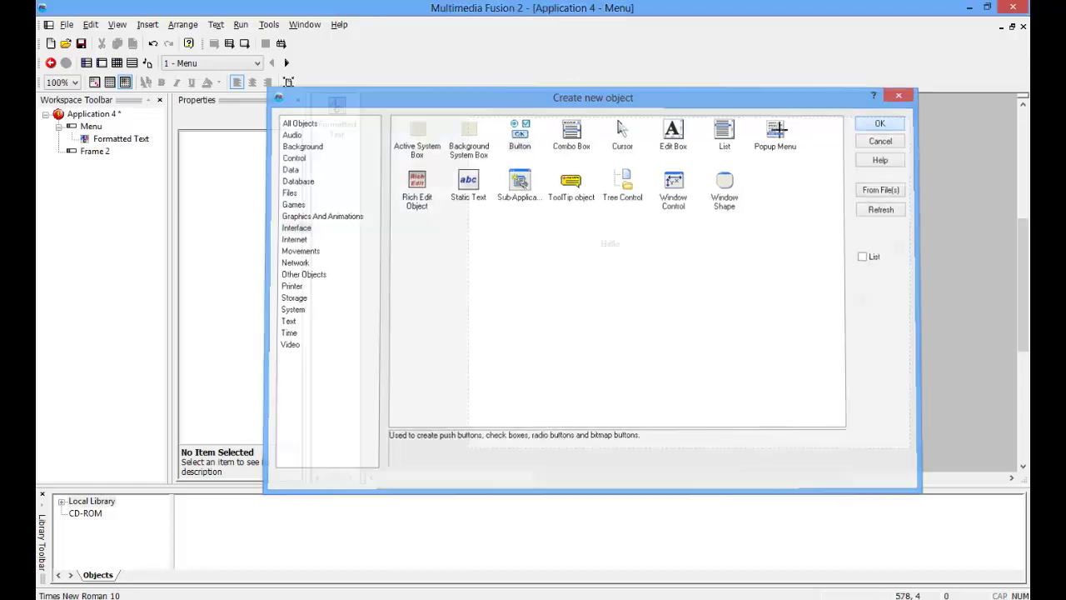
# Place the push button on the frame just below Hello
pyautogui.click(644, 310)
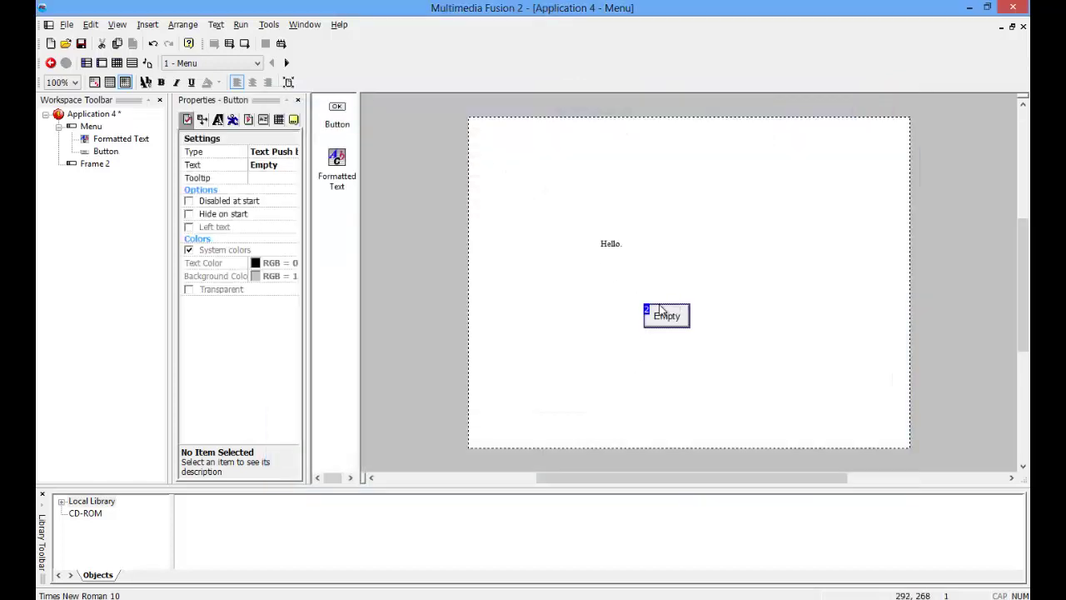
pyautogui.click(616, 286)
pyautogui.moveTo(655, 316)
pyautogui.mouseDown()
pyautogui.moveTo(627, 278)
pyautogui.moveTo(652, 304)
pyautogui.moveTo(603, 305)
pyautogui.moveTo(642, 301)
pyautogui.mouseUp()
# Relabel the button 'Button' and move it up beside the Hello. text
pyautogui.doubleClick(664, 306)
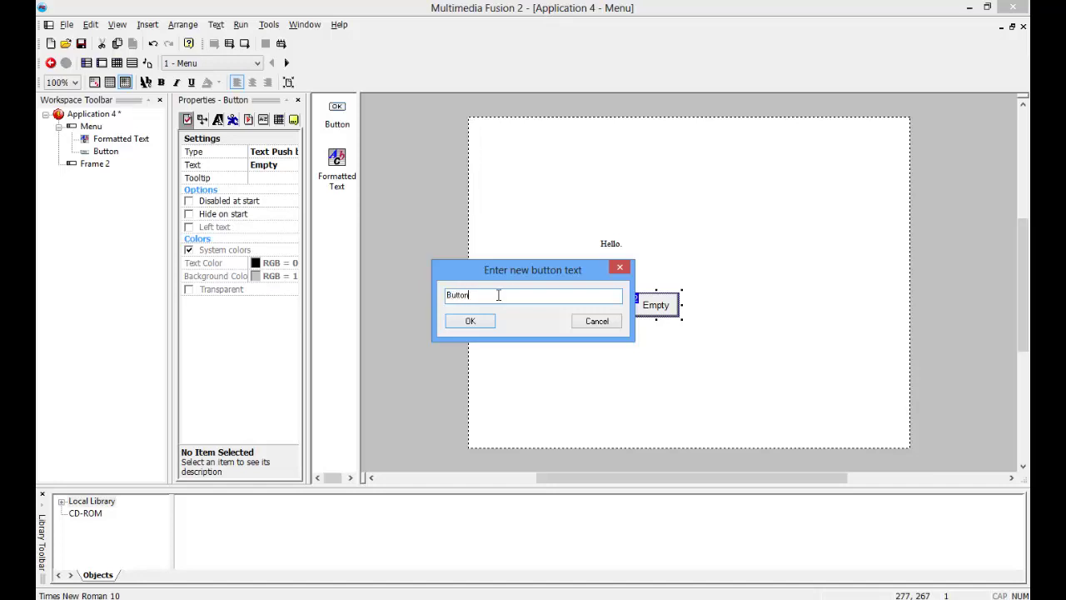
pyautogui.write('Button')
pyautogui.click(456, 324)
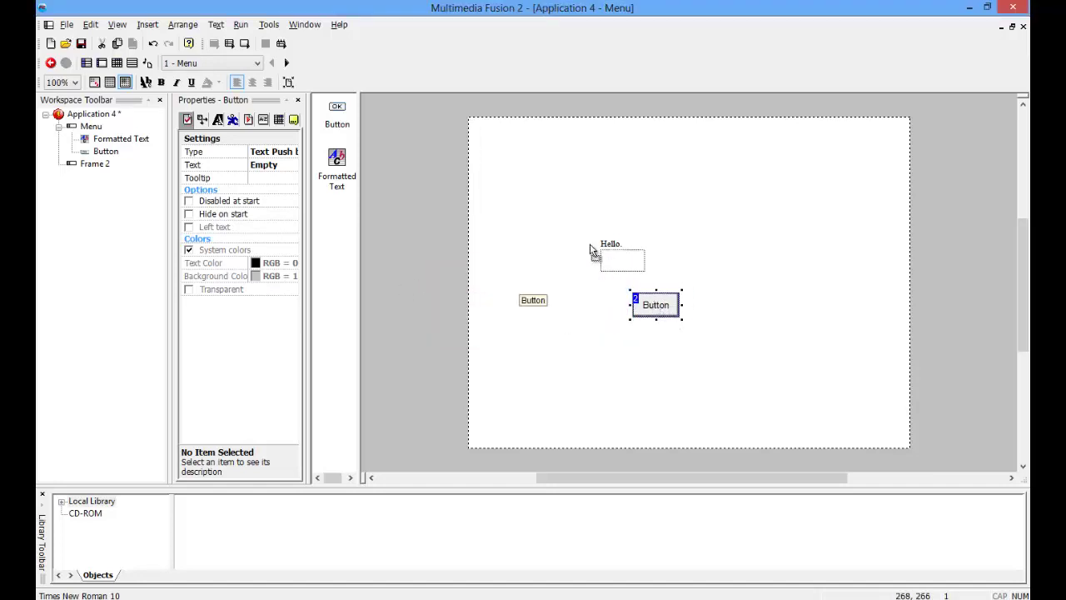
pyautogui.moveTo(587, 249); pyautogui.dragTo(678, 259)
pyautogui.click(613, 269)
pyautogui.click(605, 244)
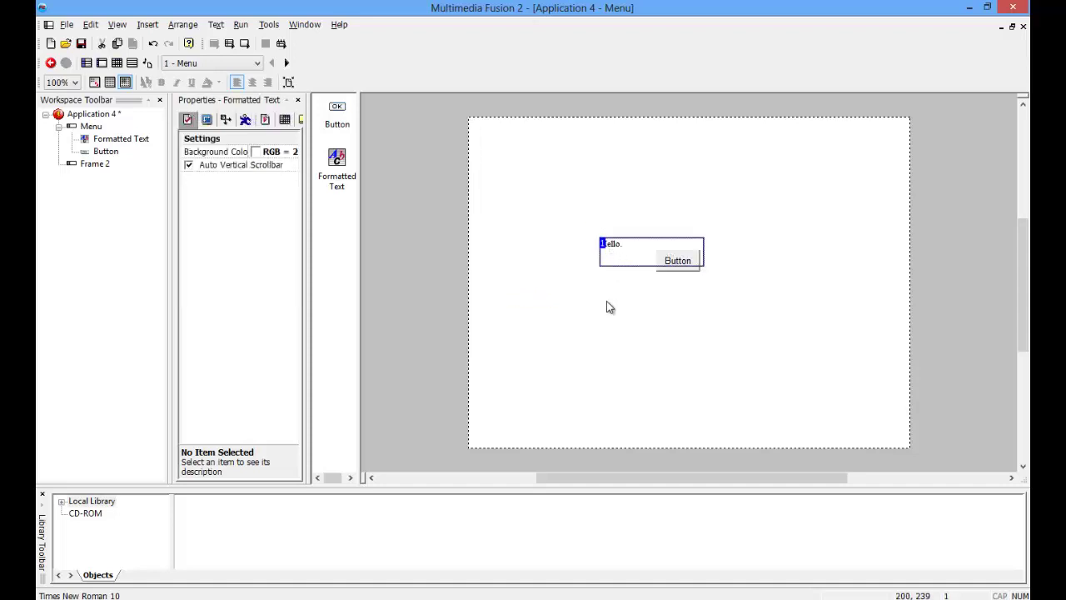
pyautogui.rightClick(607, 245)
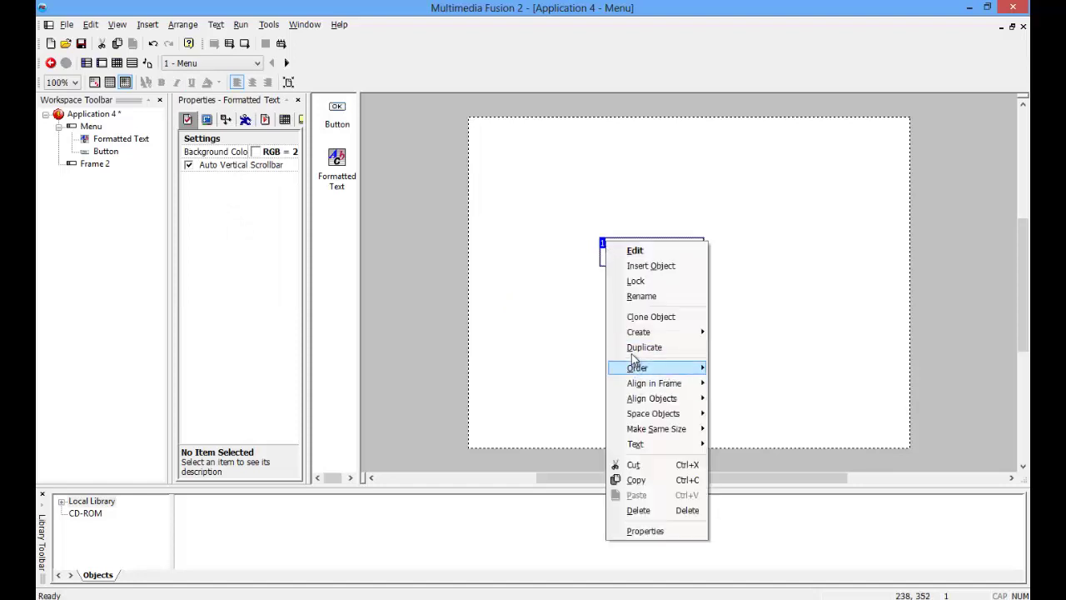
pyautogui.moveTo(637, 371)
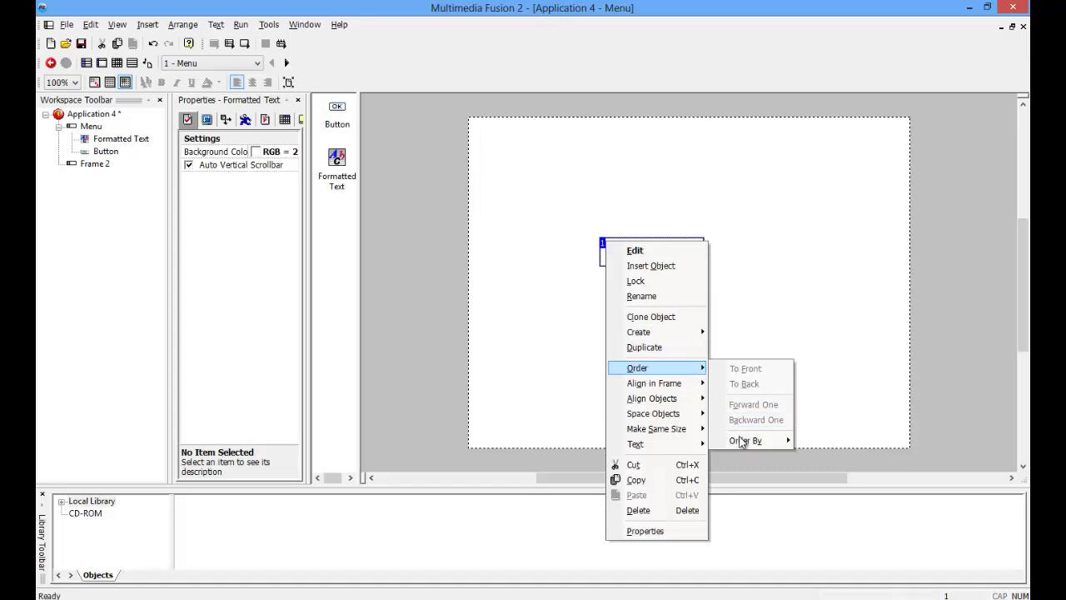
pyautogui.moveTo(738, 440)
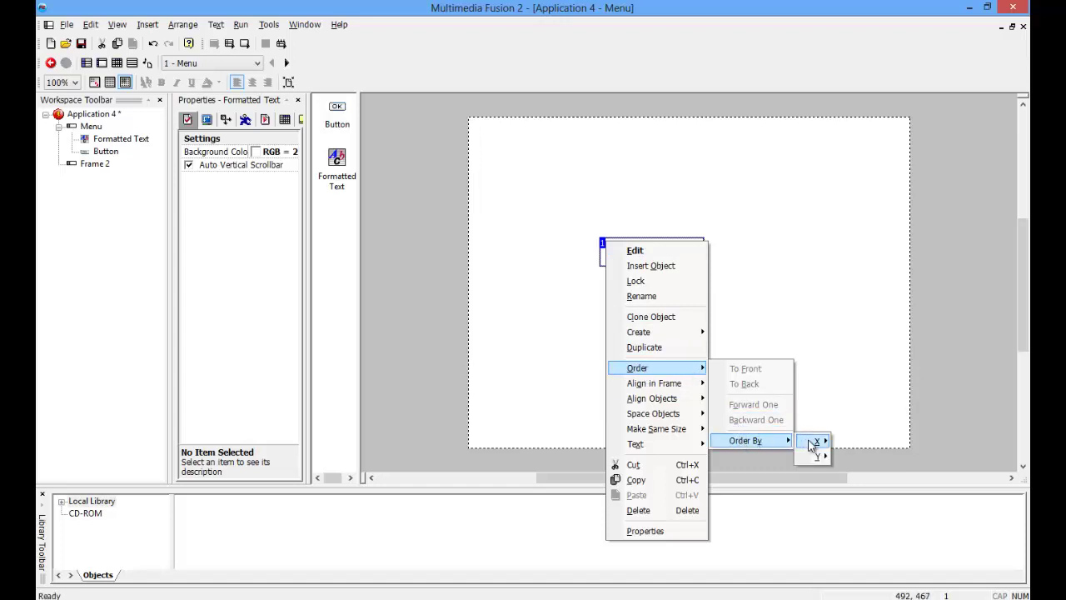
pyautogui.click(733, 268)
pyautogui.click(607, 246)
pyautogui.rightClick(605, 245)
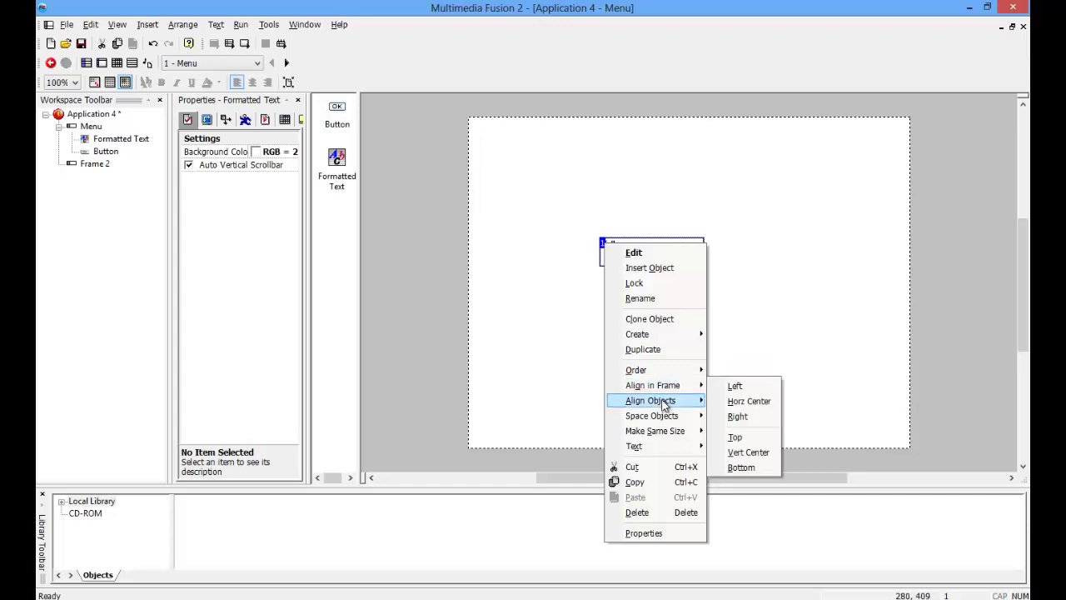
pyautogui.moveTo(664, 403)
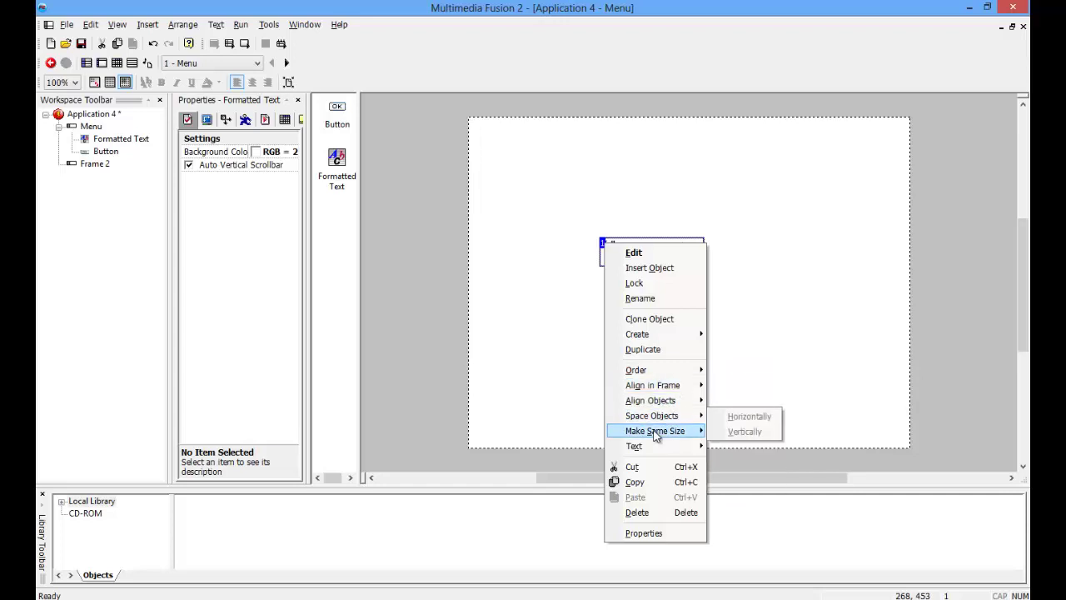
# Insert an Active diamond and place it below and left of the Hello. text
pyautogui.click(480, 290)
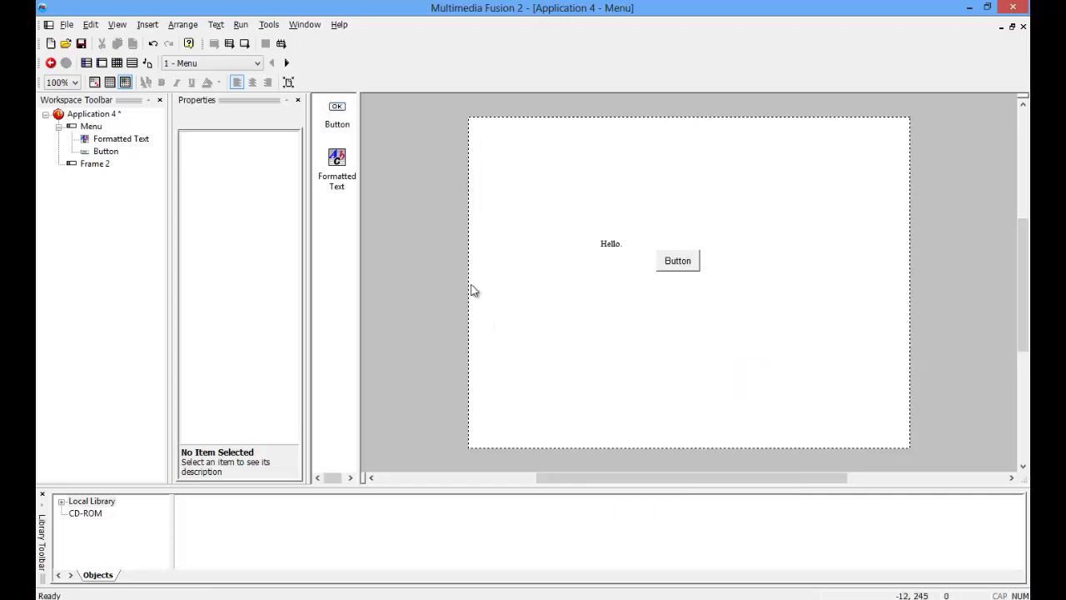
pyautogui.doubleClick(571, 294)
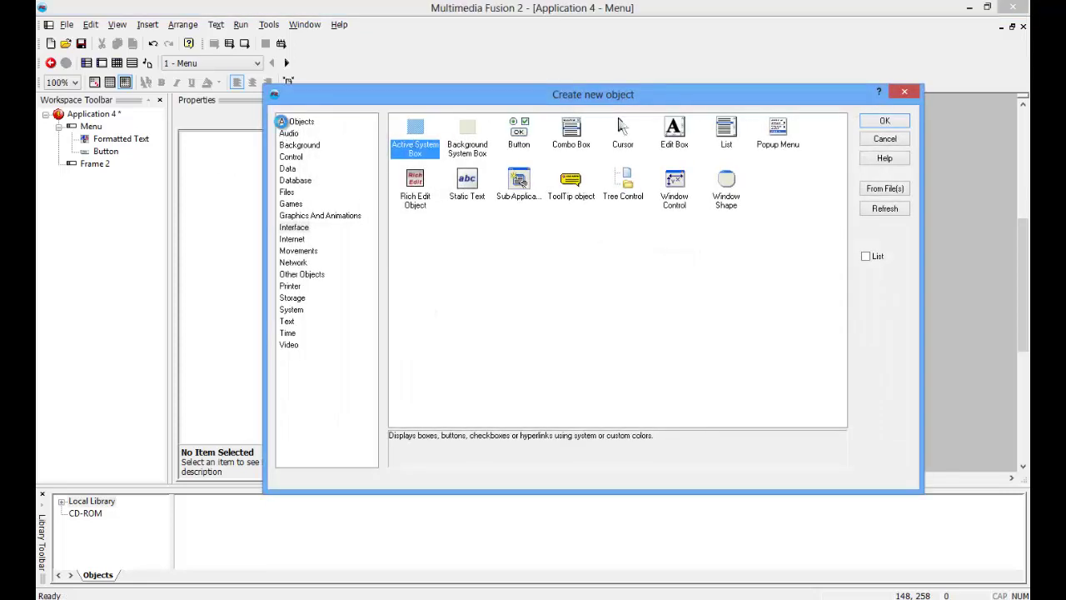
pyautogui.doubleClick(479, 133)
pyautogui.click(469, 138)
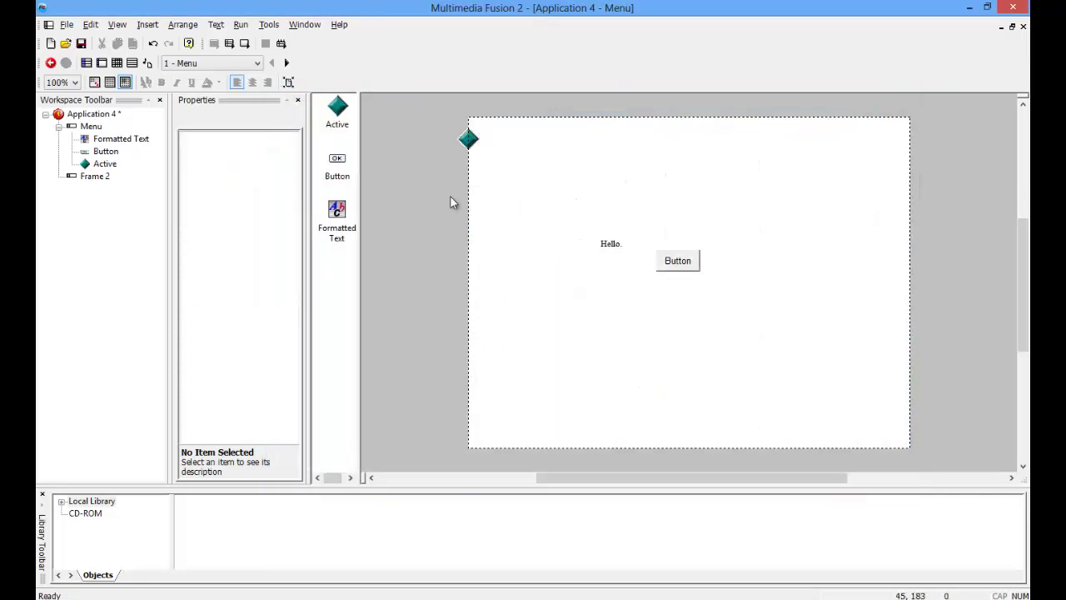
pyautogui.moveTo(469, 138); pyautogui.dragTo(664, 278)
pyautogui.click(662, 283)
pyautogui.click(665, 277)
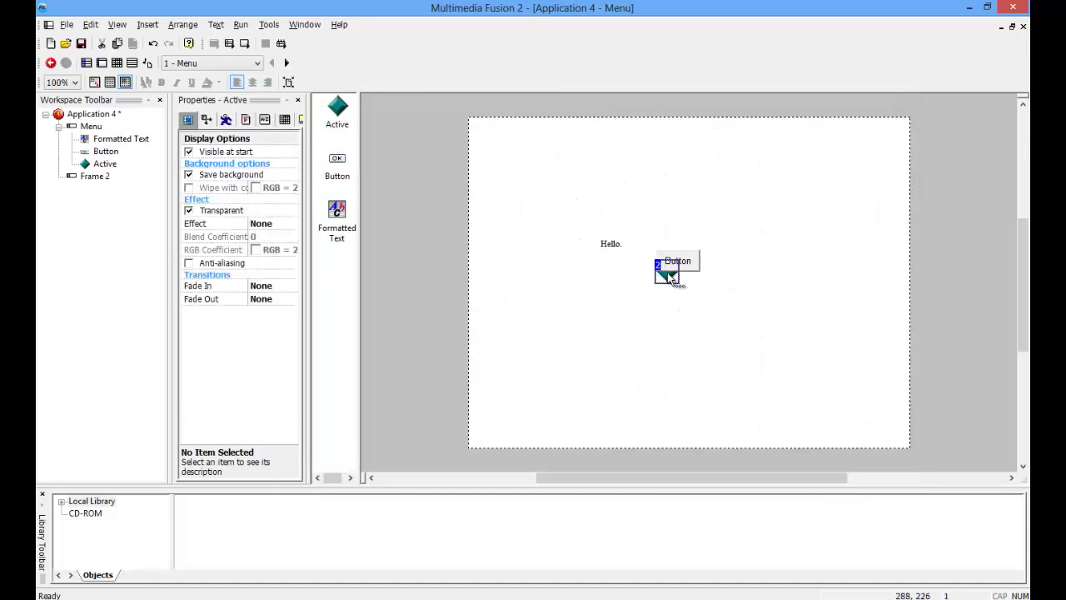
pyautogui.moveTo(664, 277); pyautogui.dragTo(545, 313)
# Insert a second Active diamond, Active 2, and position it below the Button
pyautogui.doubleClick(593, 329)
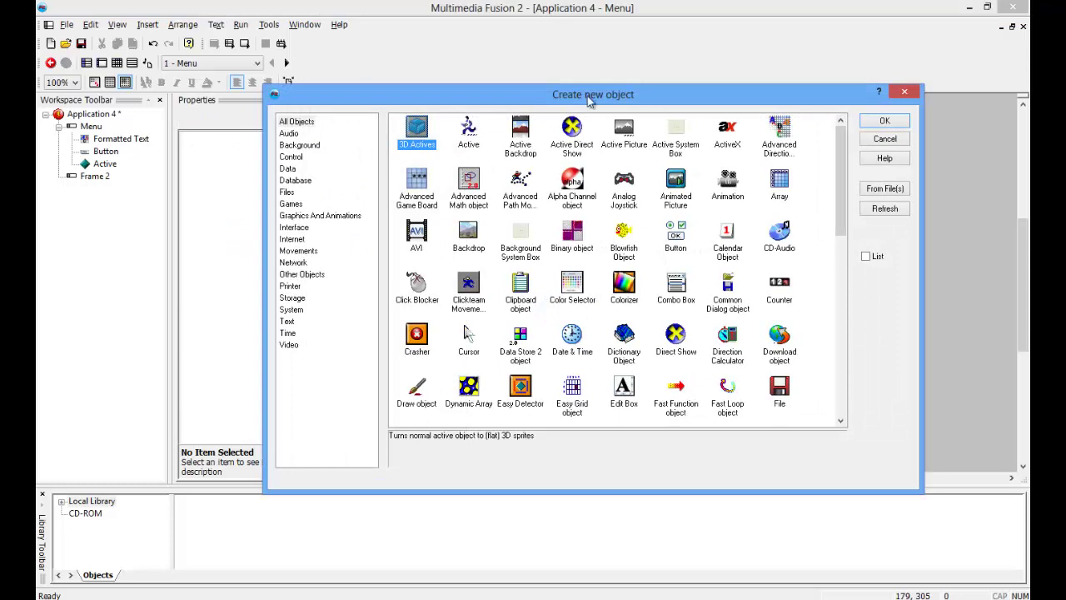
pyautogui.doubleClick(468, 129)
pyautogui.click(575, 337)
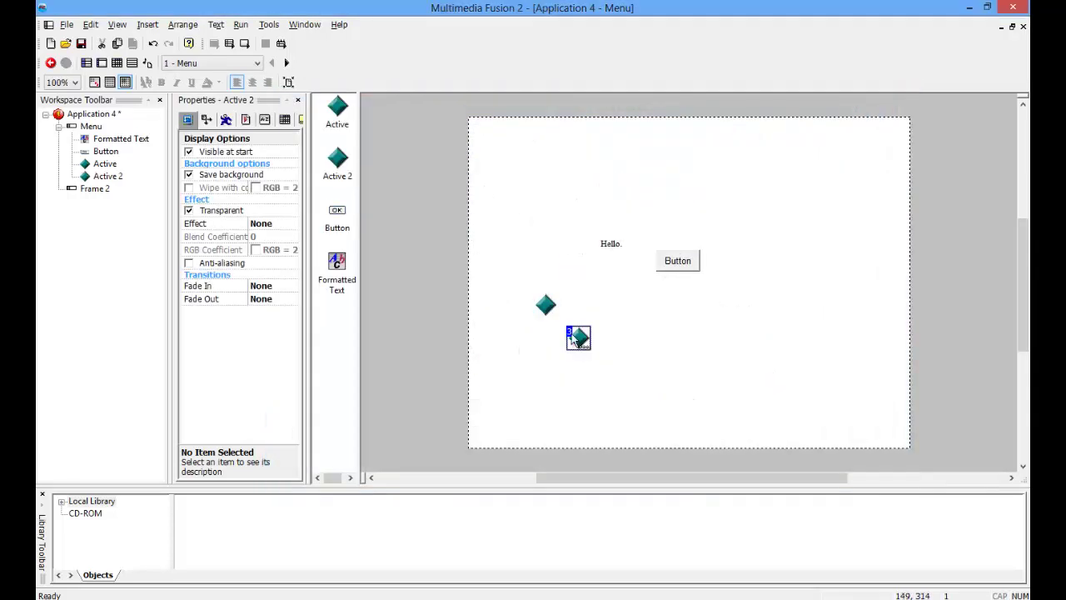
pyautogui.moveTo(566, 332); pyautogui.dragTo(638, 331)
pyautogui.click(605, 243)
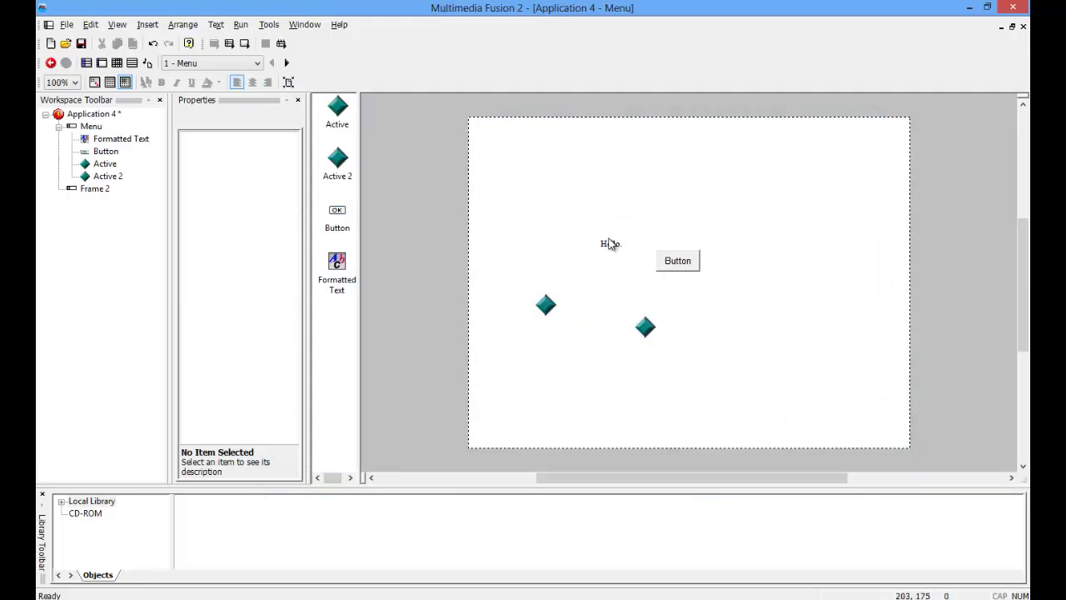
pyautogui.click(687, 268)
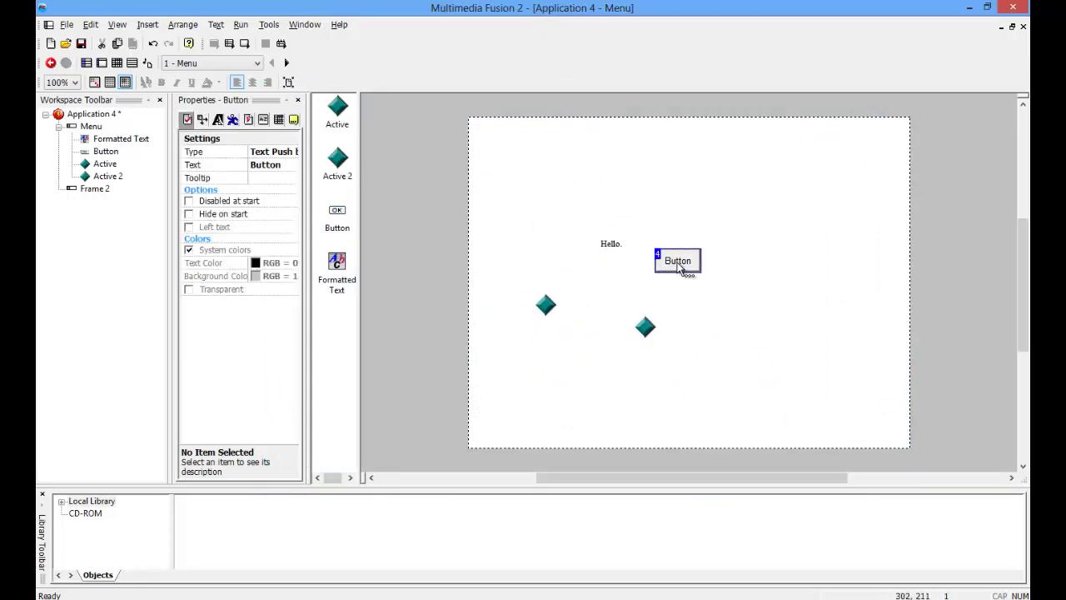
pyautogui.click(613, 247)
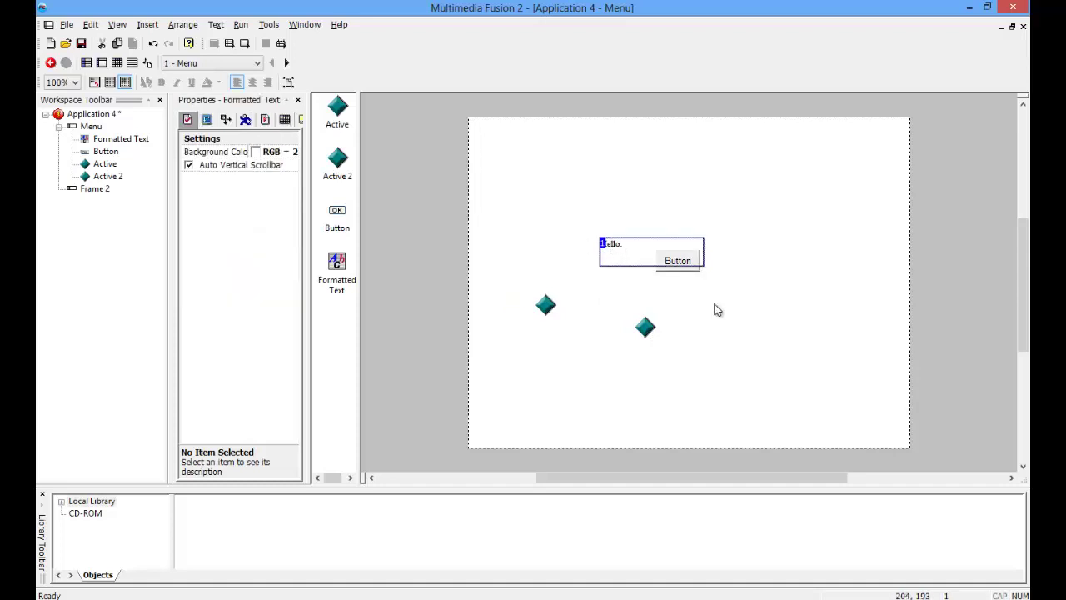
pyautogui.click(688, 263)
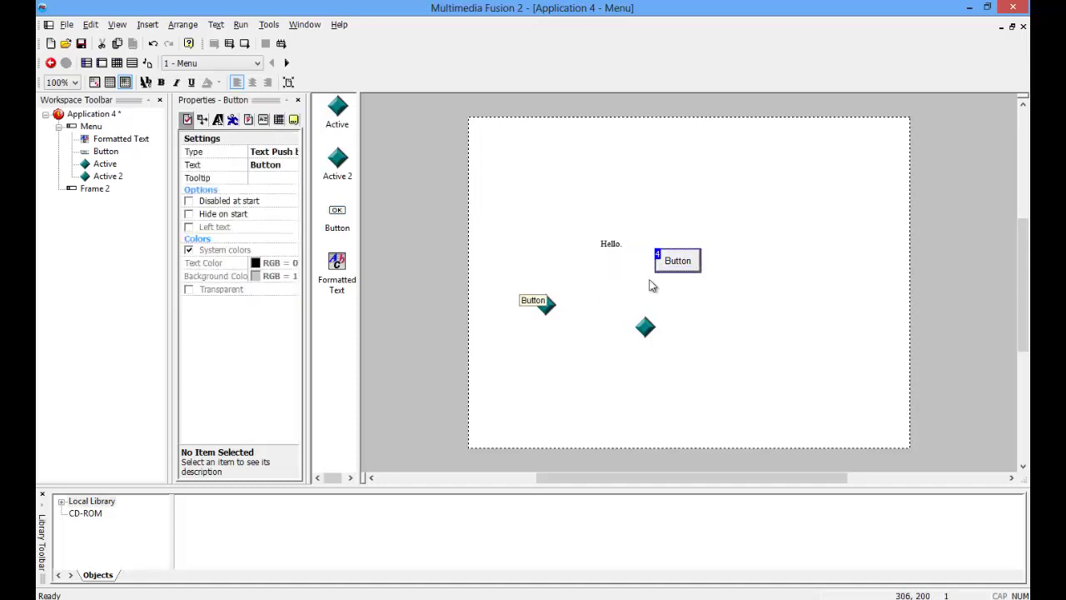
# Drag the first Active diamond onto Active 2 and bring it to the front with Order > To Front
pyautogui.rightClick(646, 326)
pyautogui.click(540, 300)
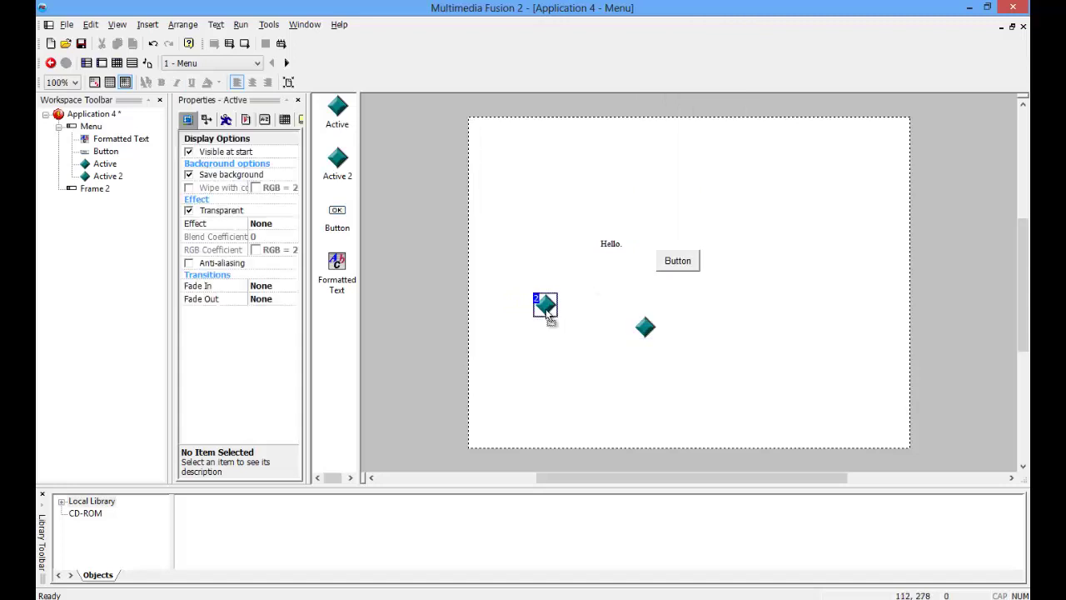
pyautogui.moveTo(546, 305); pyautogui.dragTo(633, 326)
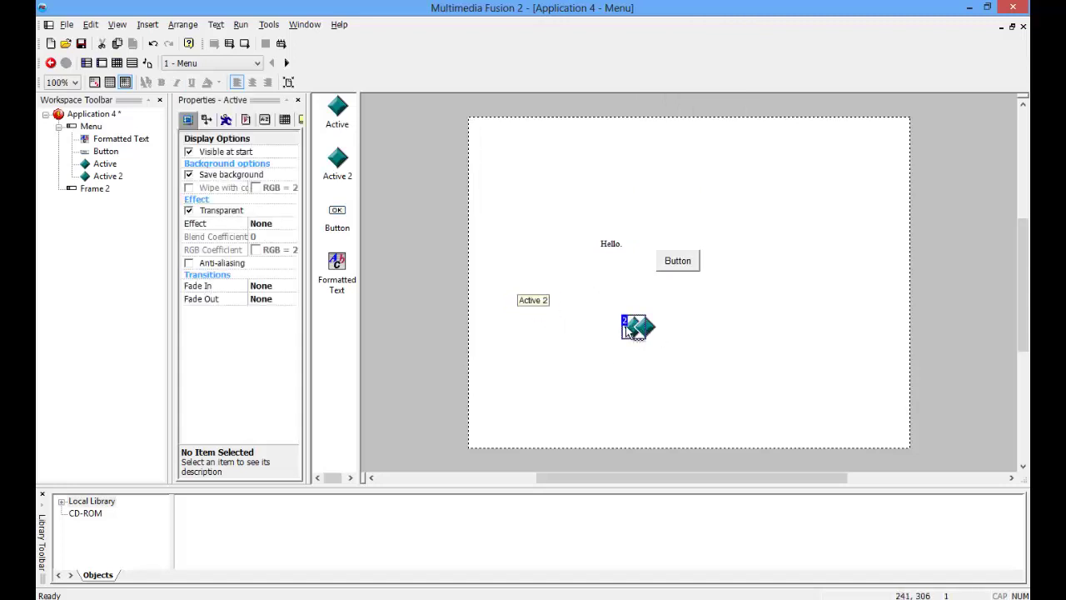
pyautogui.rightClick(629, 326)
pyautogui.moveTo(650, 157)
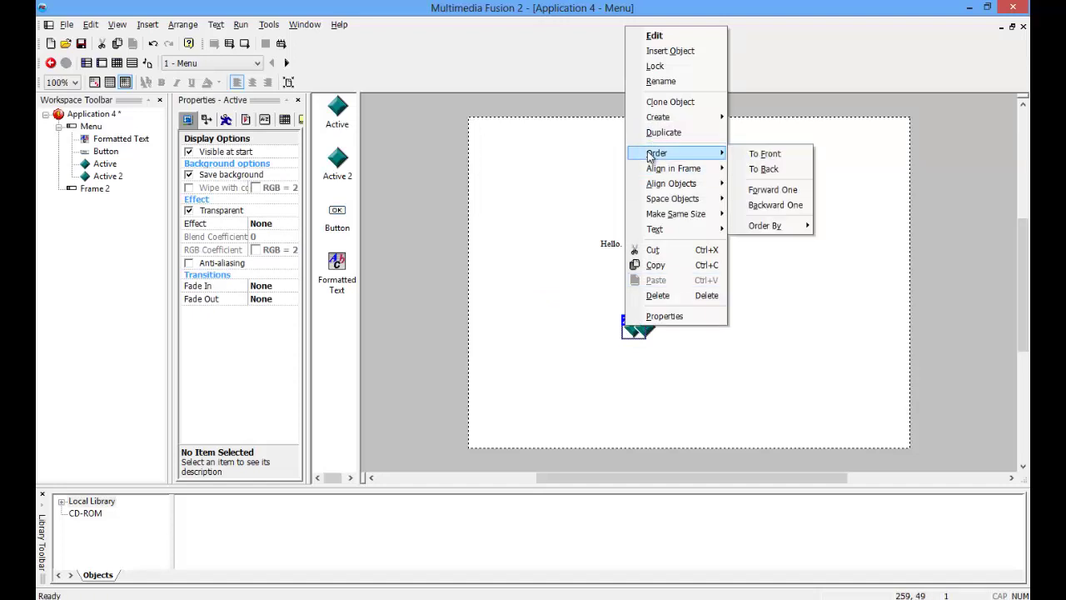
pyautogui.click(765, 152)
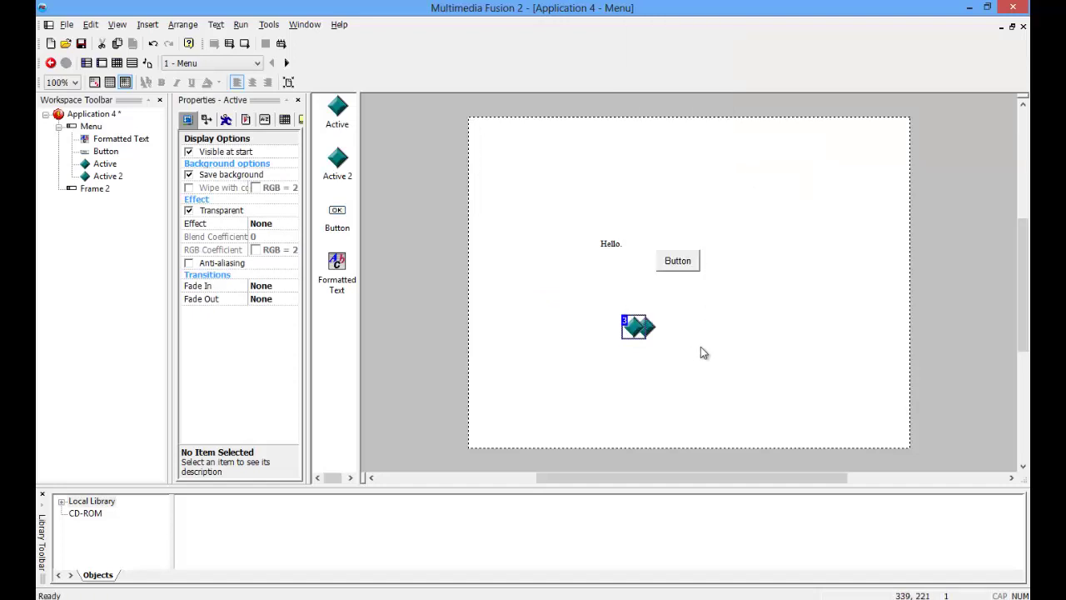
pyautogui.click(639, 327)
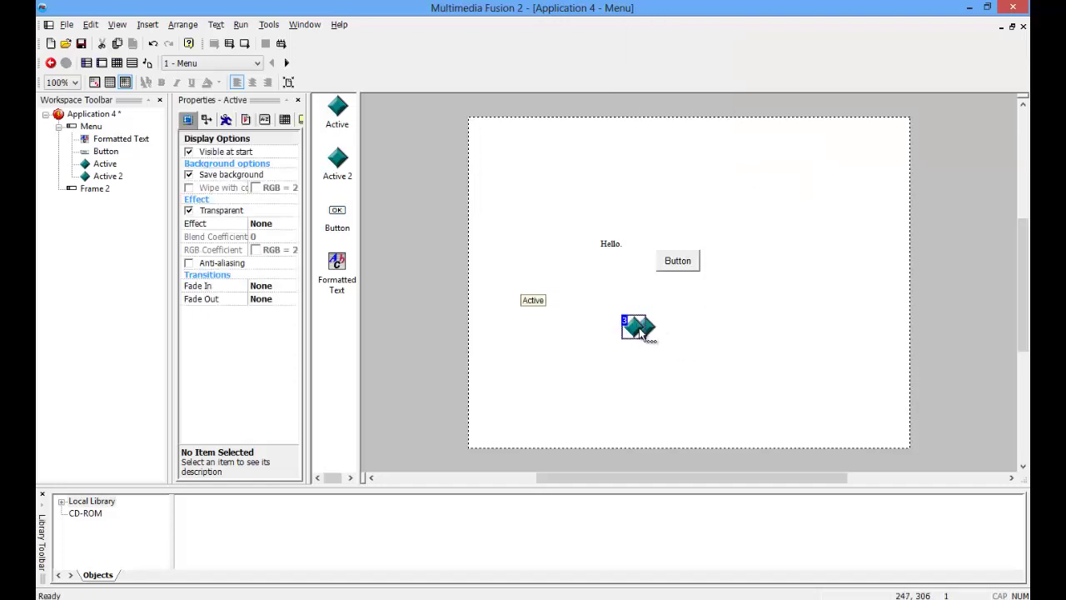
# Delete both Active diamonds from the frame
pyautogui.press('Delete')
pyautogui.click(642, 327)
pyautogui.press('Delete')
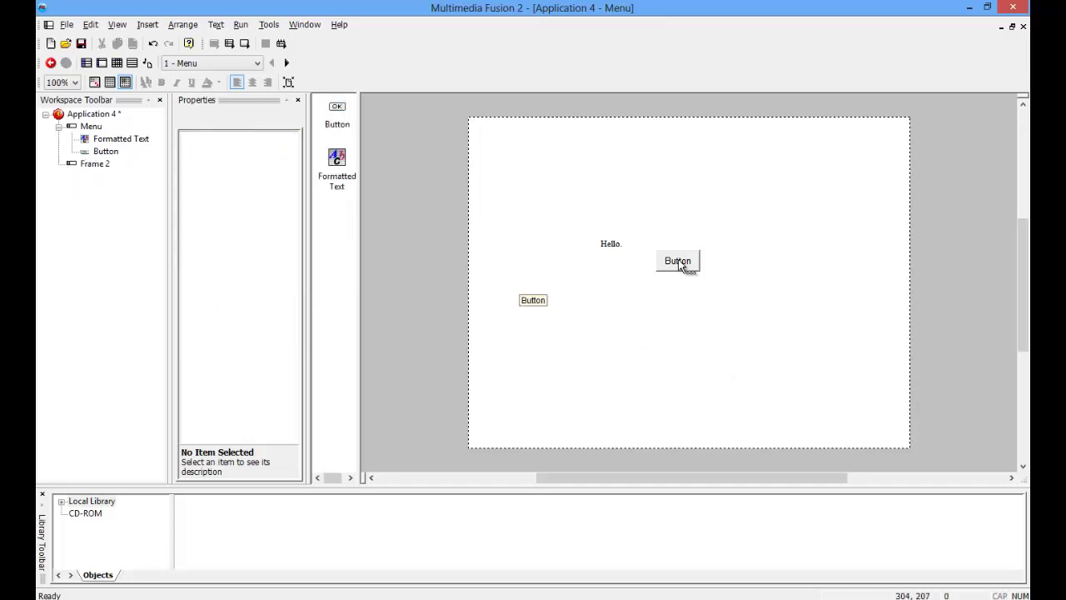
# Move the Button lower and place the Hello. text above it near the frame centre
pyautogui.moveTo(682, 266); pyautogui.dragTo(661, 366)
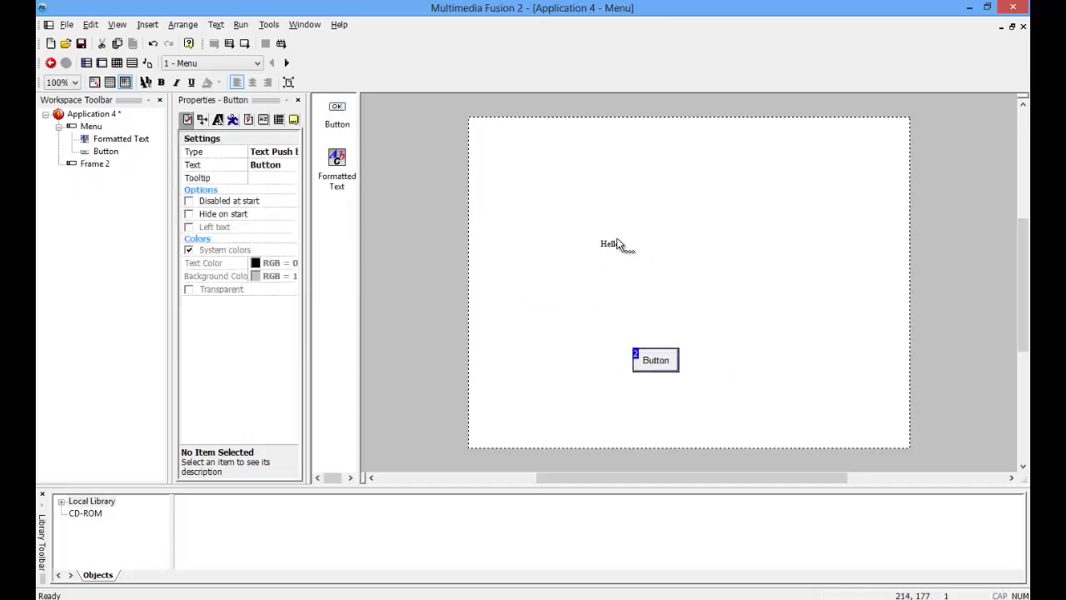
pyautogui.moveTo(607, 242); pyautogui.dragTo(642, 288)
pyautogui.click(652, 343)
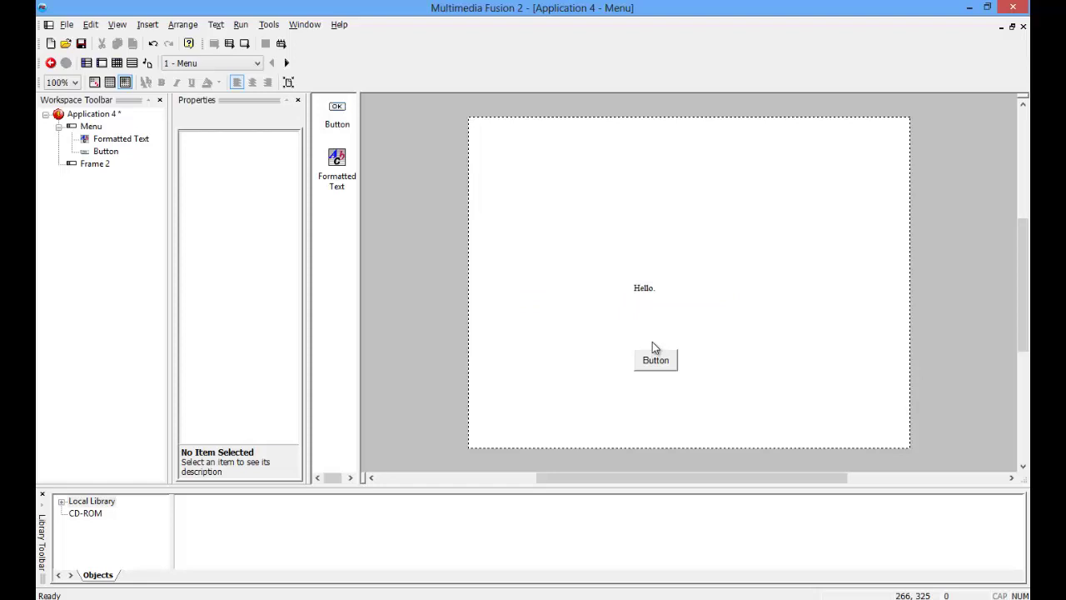